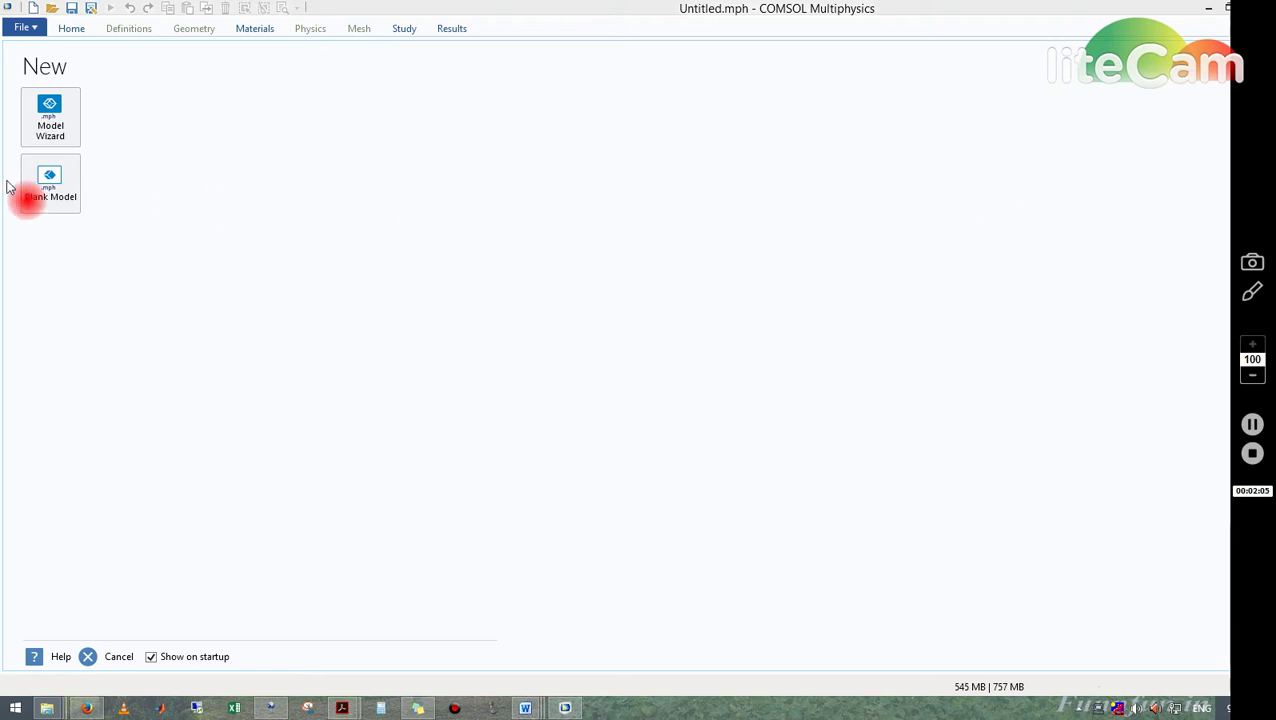
Start a new 2D model and add the Laminar Flow (spf) physics.
click(47, 135)
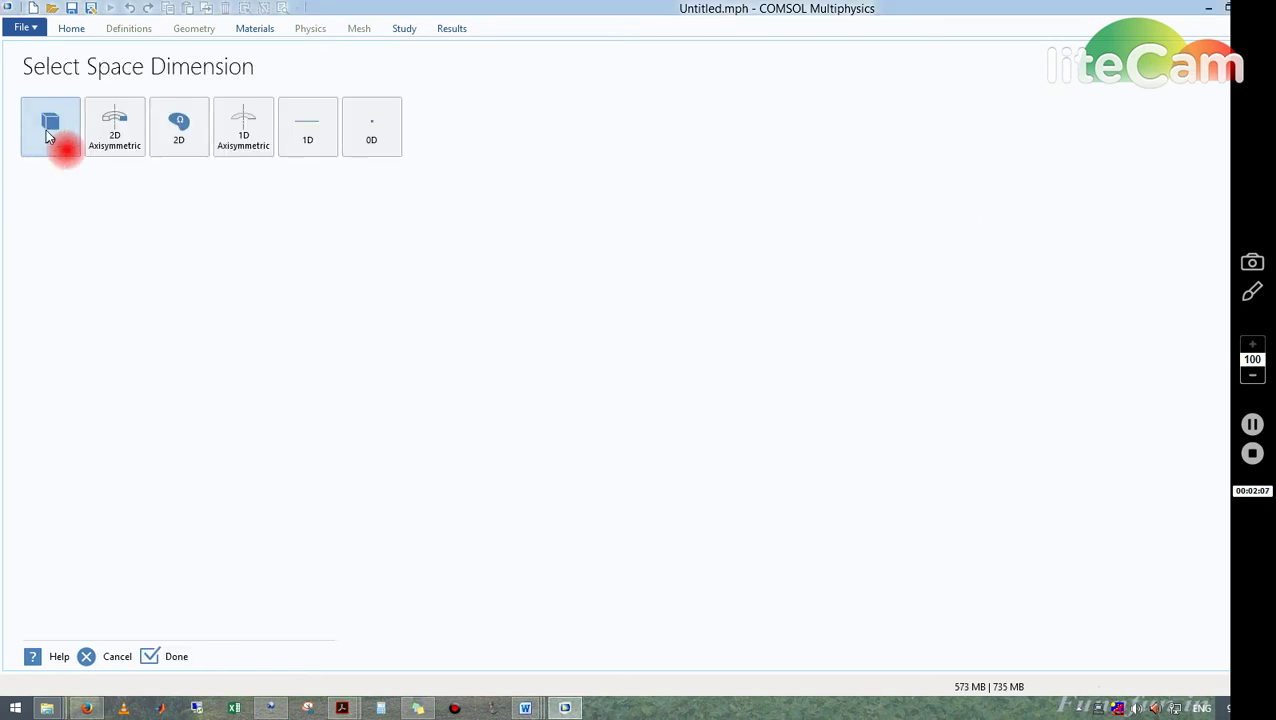
click(189, 120)
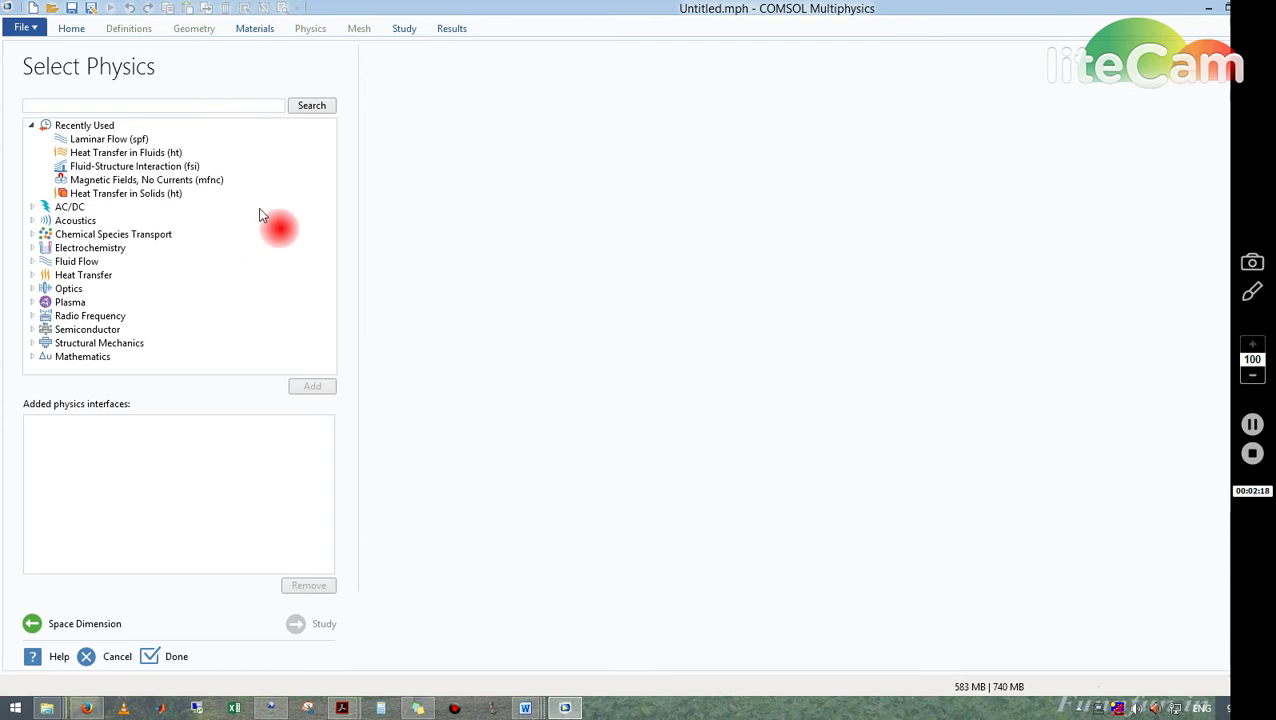
click(32, 262)
double_click(86, 277)
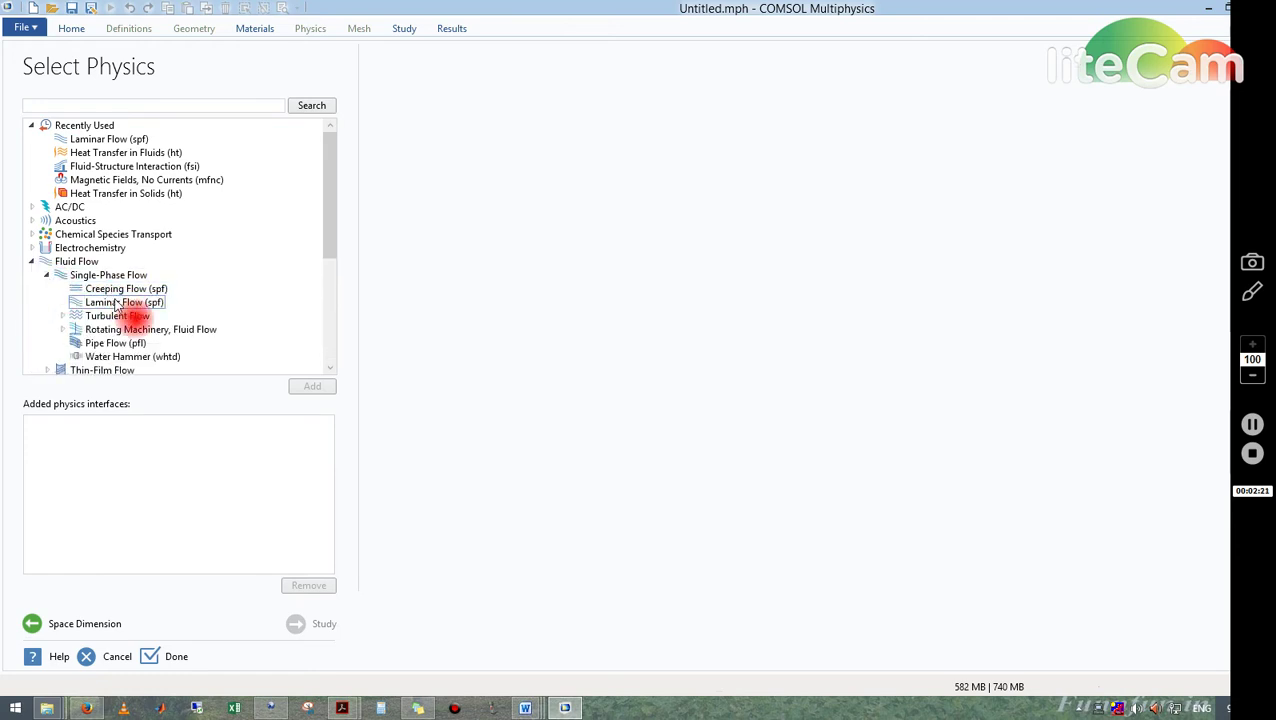
click(120, 302)
click(310, 389)
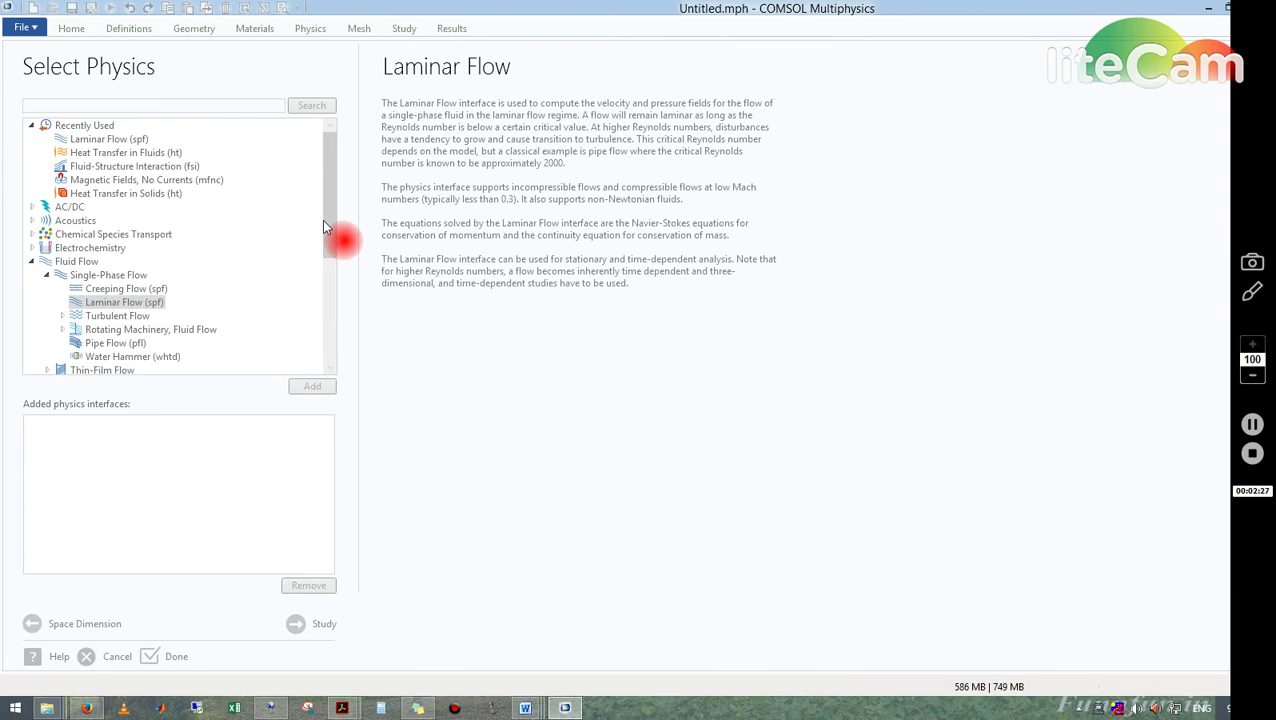
drag(328, 195, 328, 304)
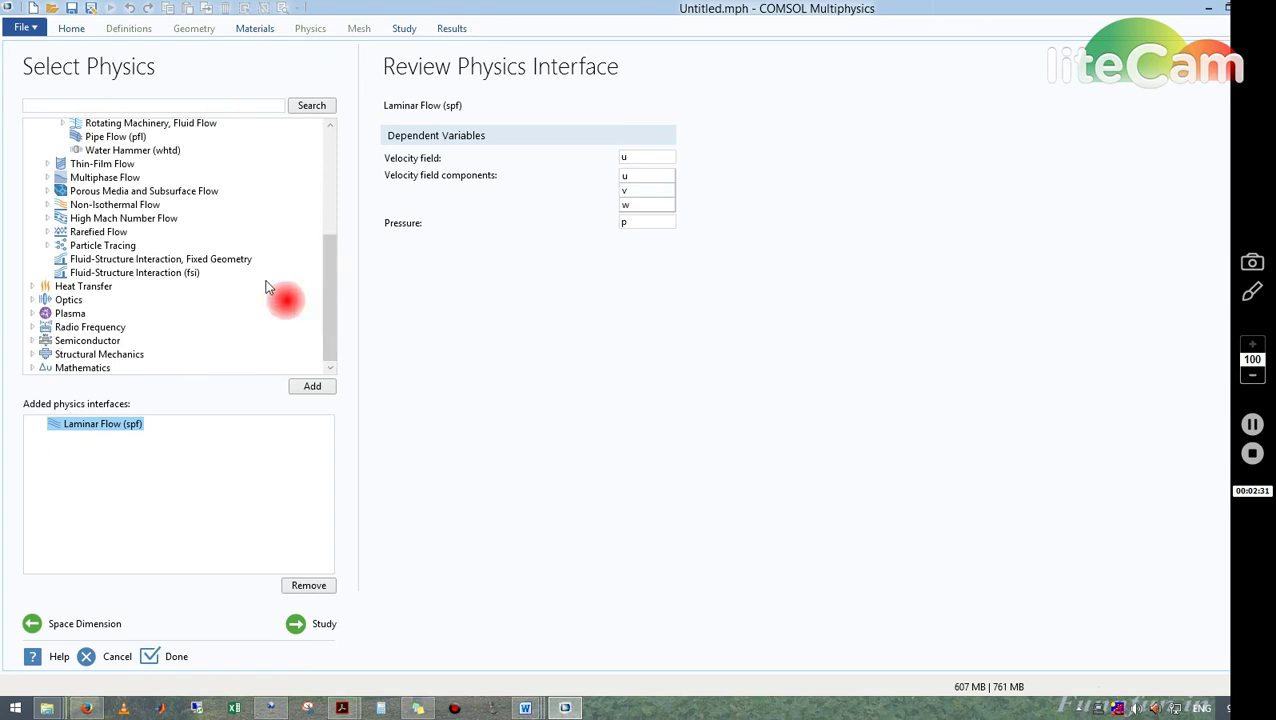
Add the Heat Transfer in Fluids (ht) physics to the model.
click(33, 288)
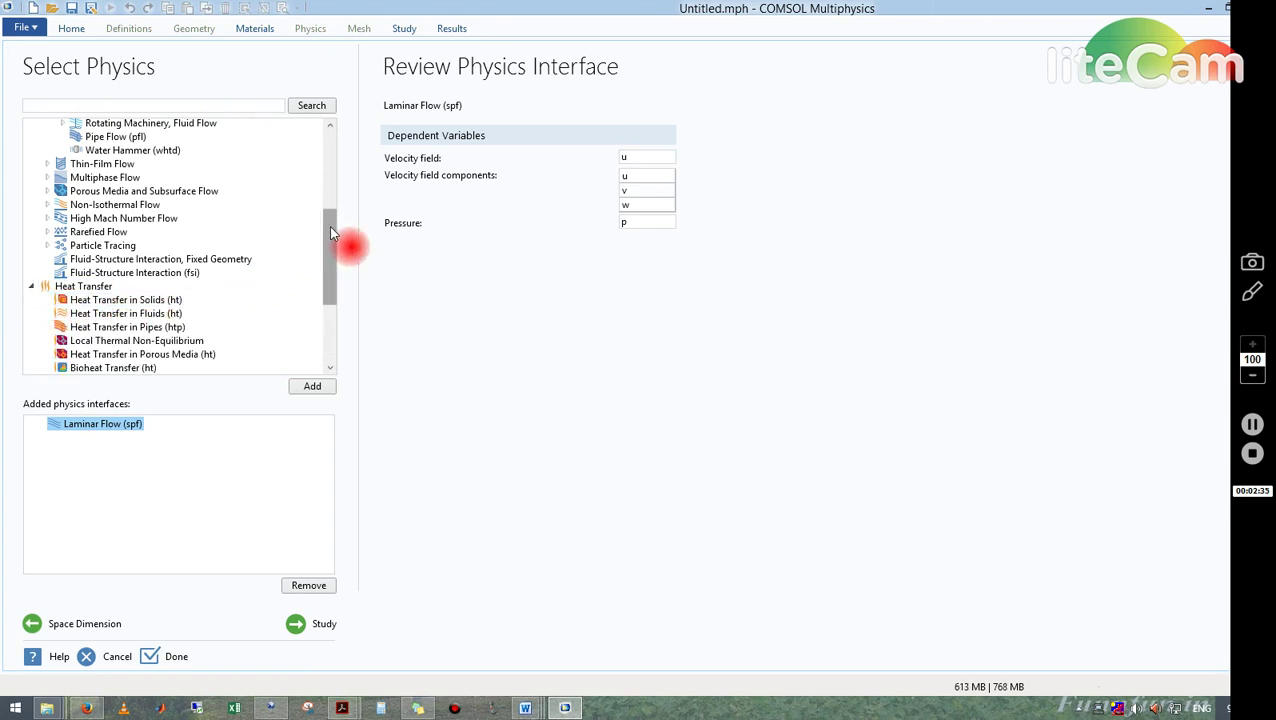
drag(330, 230, 333, 267)
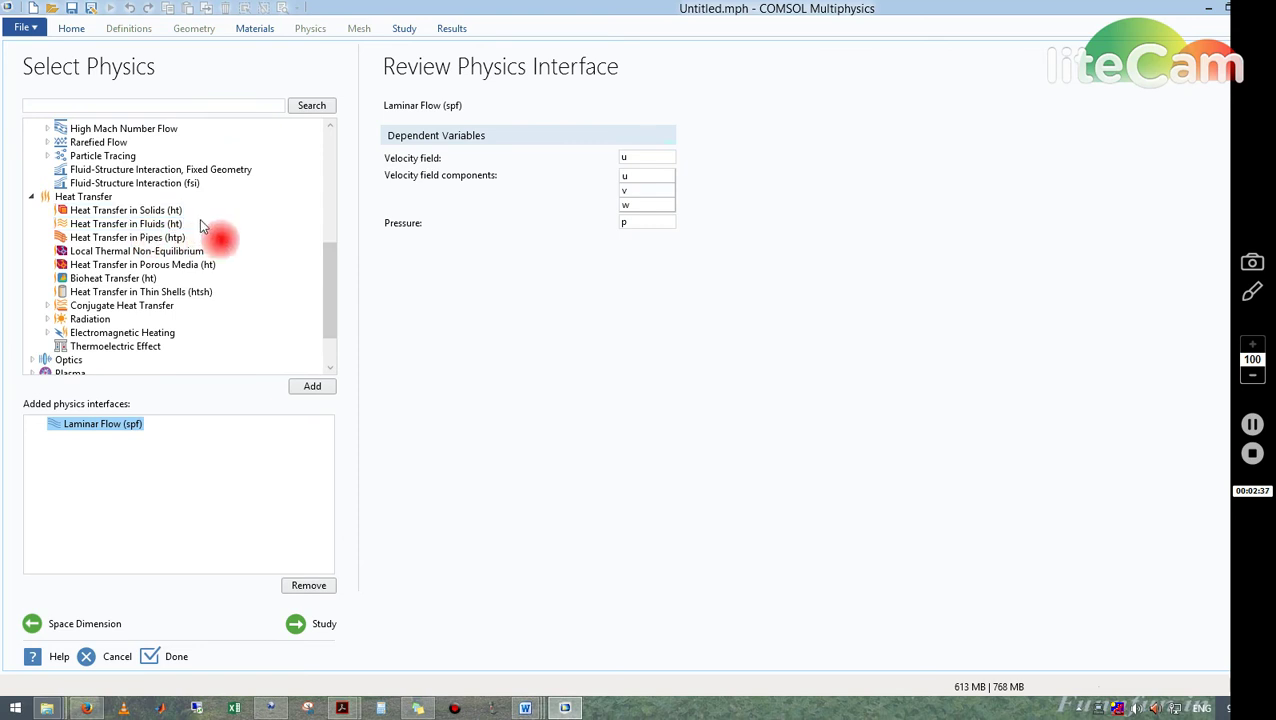
click(95, 236)
click(103, 252)
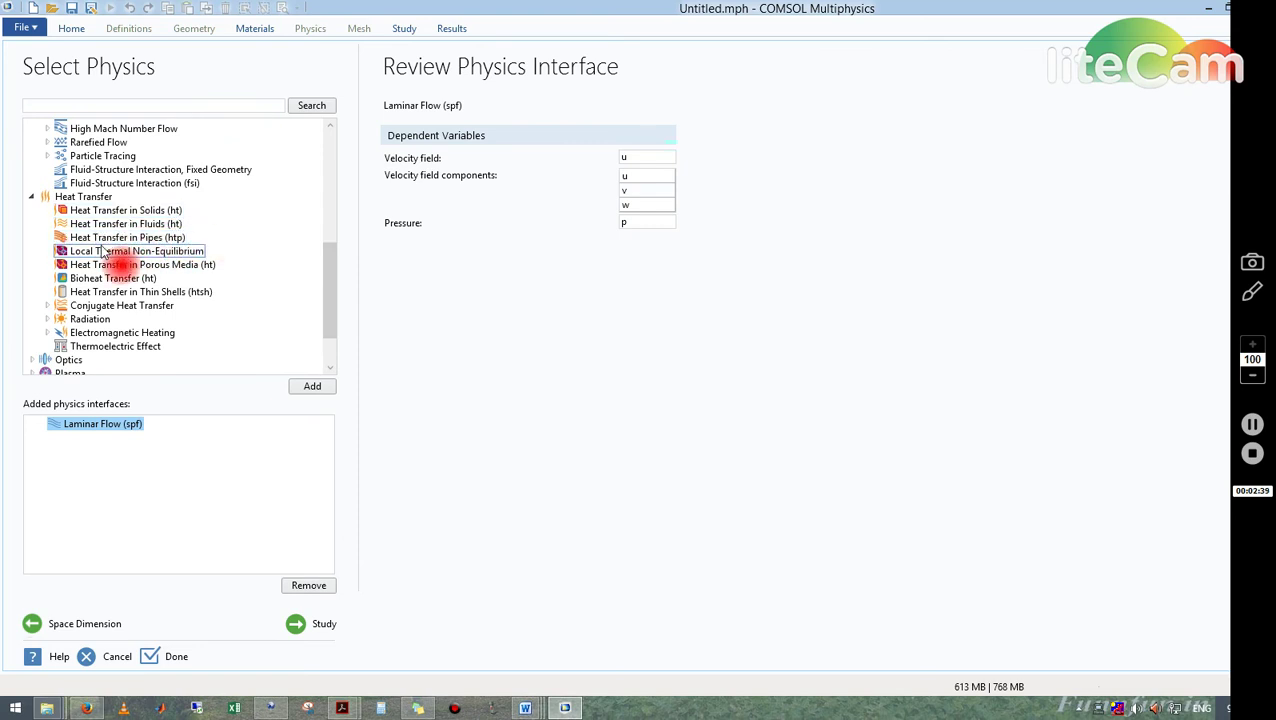
click(166, 240)
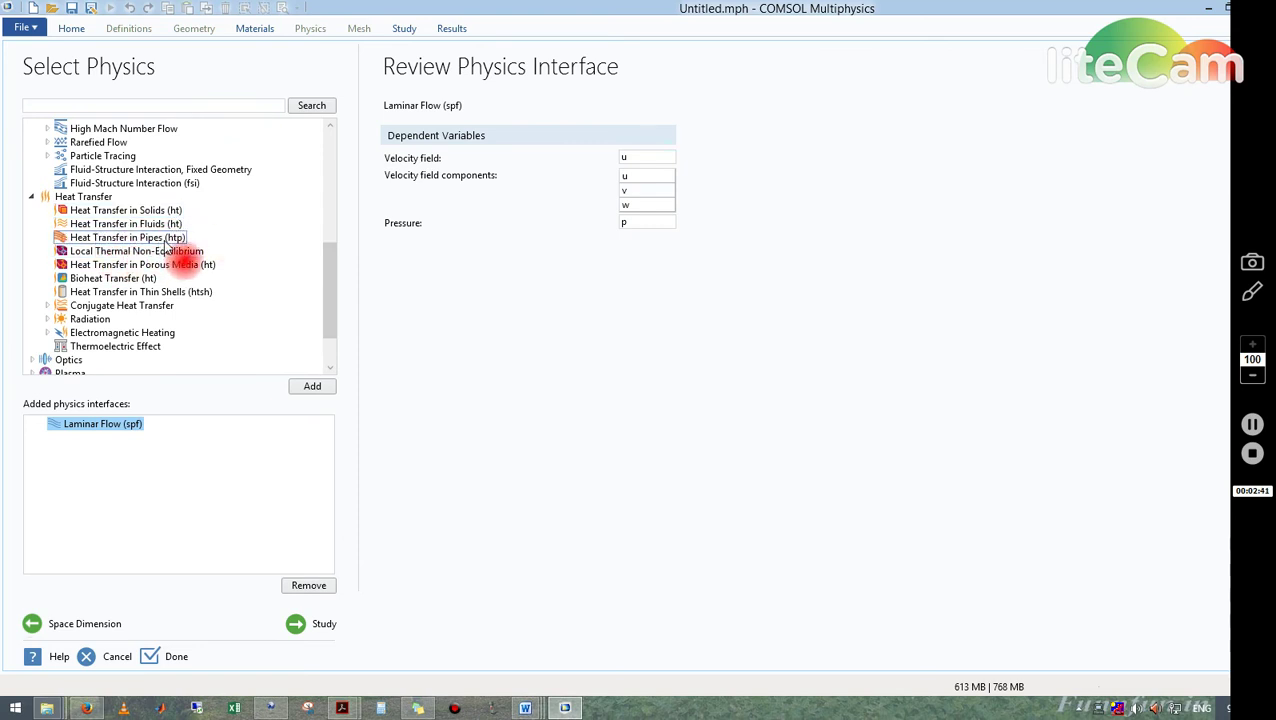
click(160, 224)
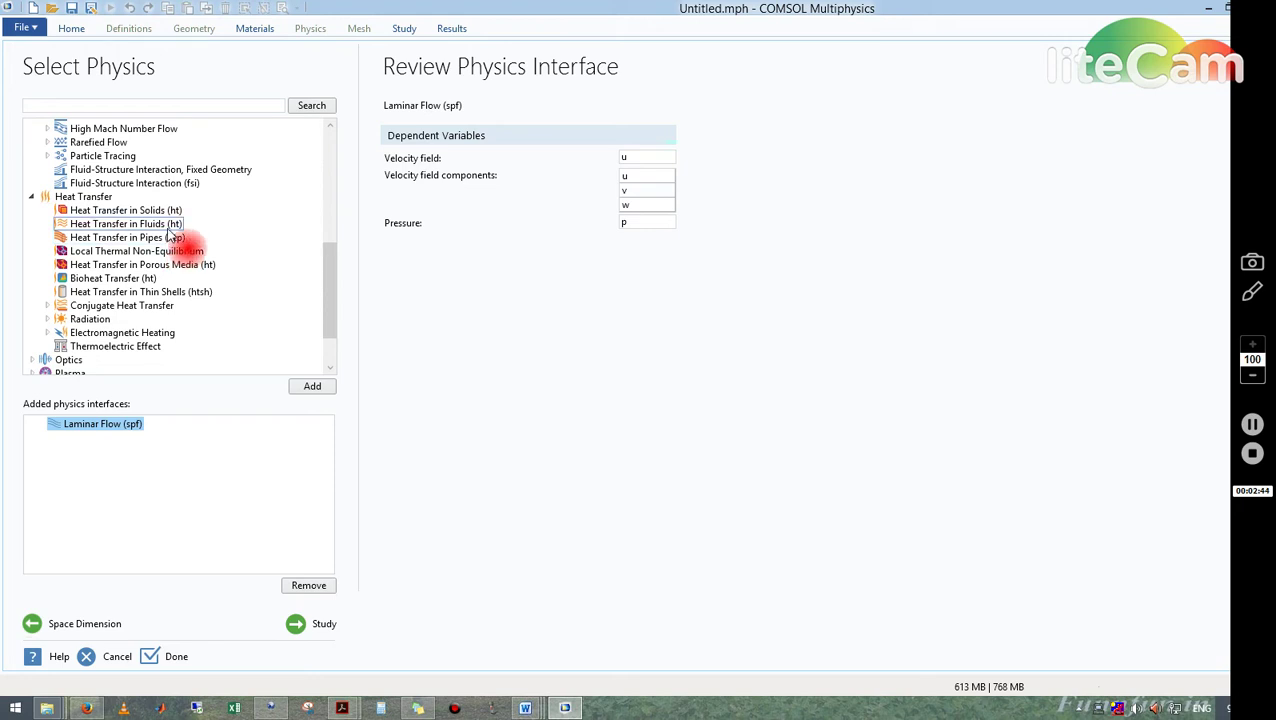
click(312, 387)
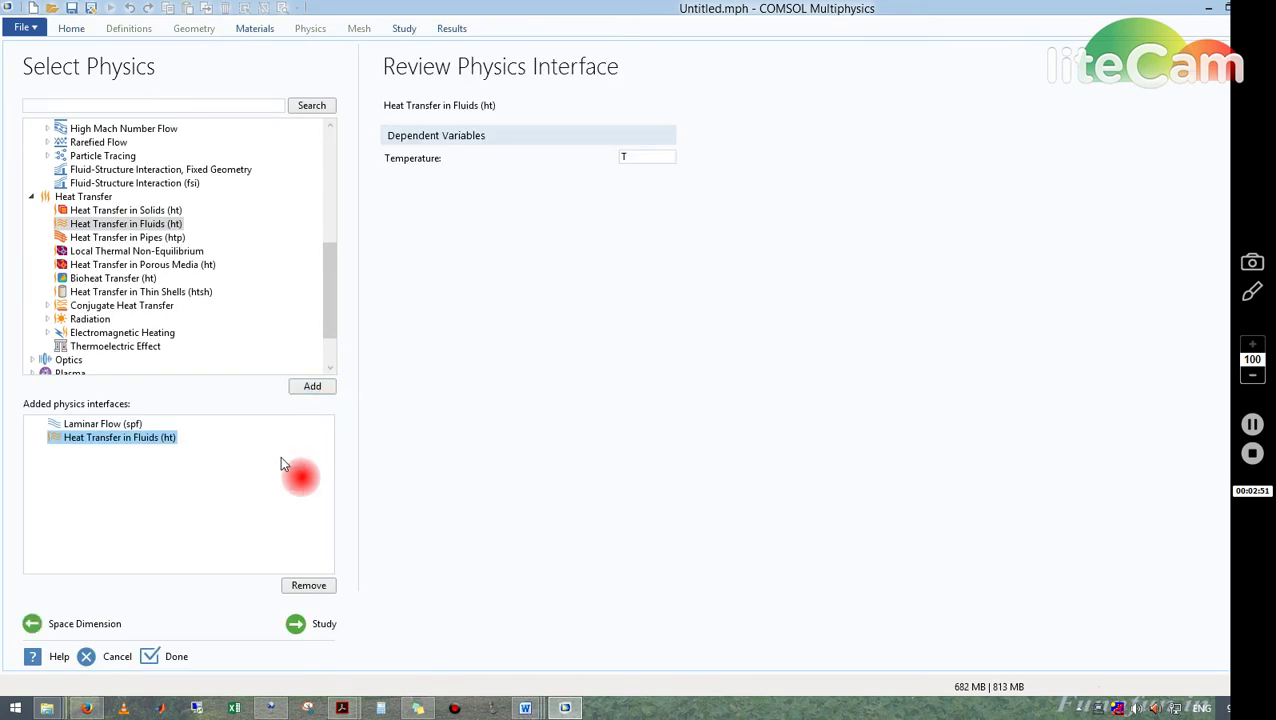
Choose a Time Dependent study and finish the Model Wizard.
click(125, 437)
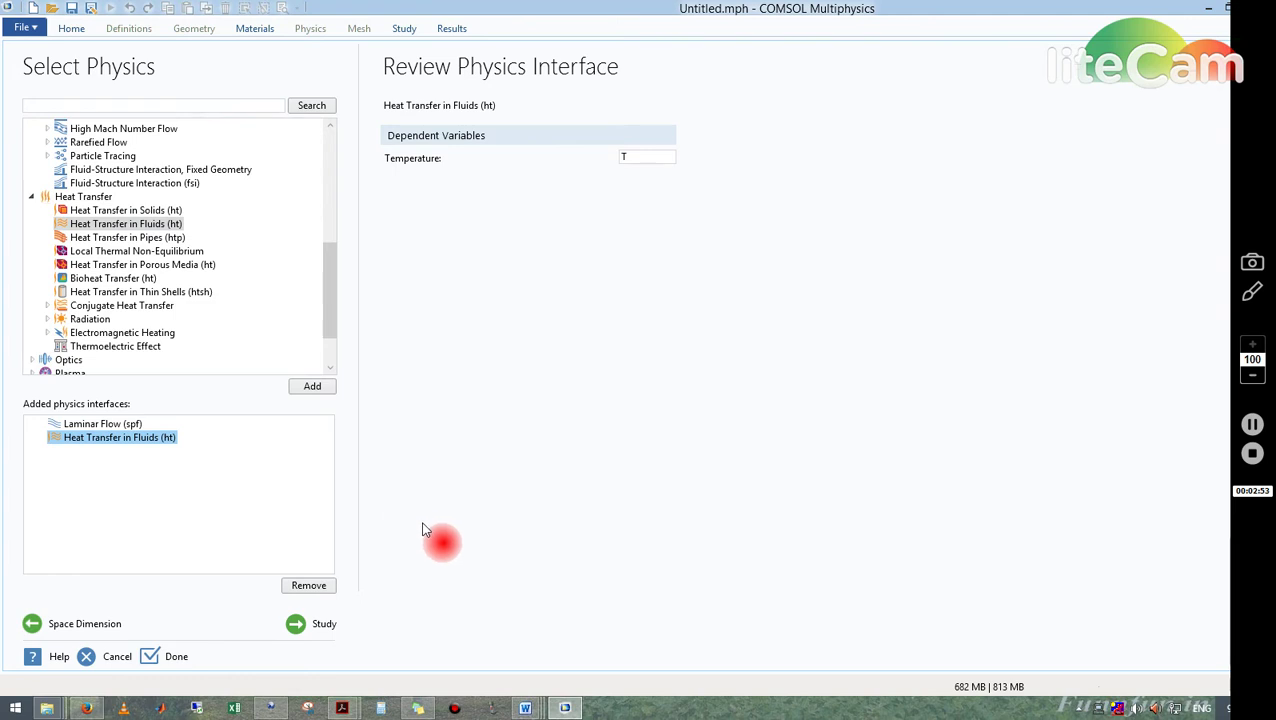
click(320, 626)
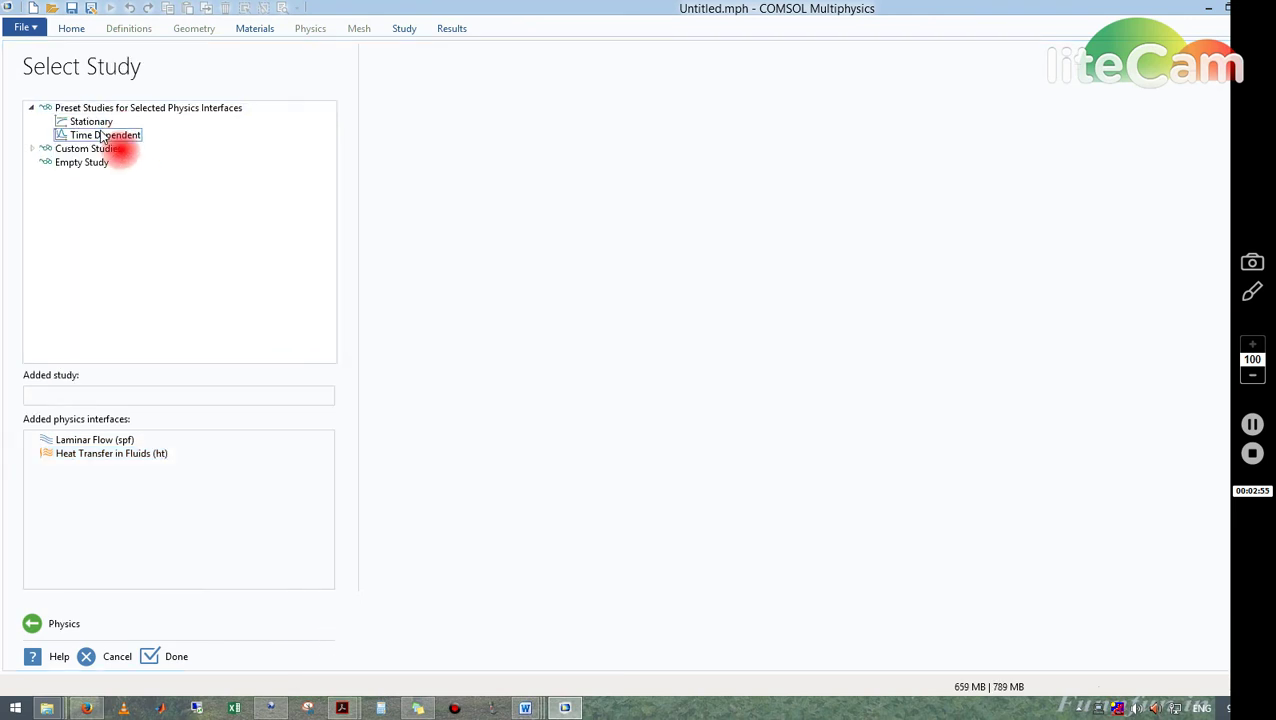
click(108, 135)
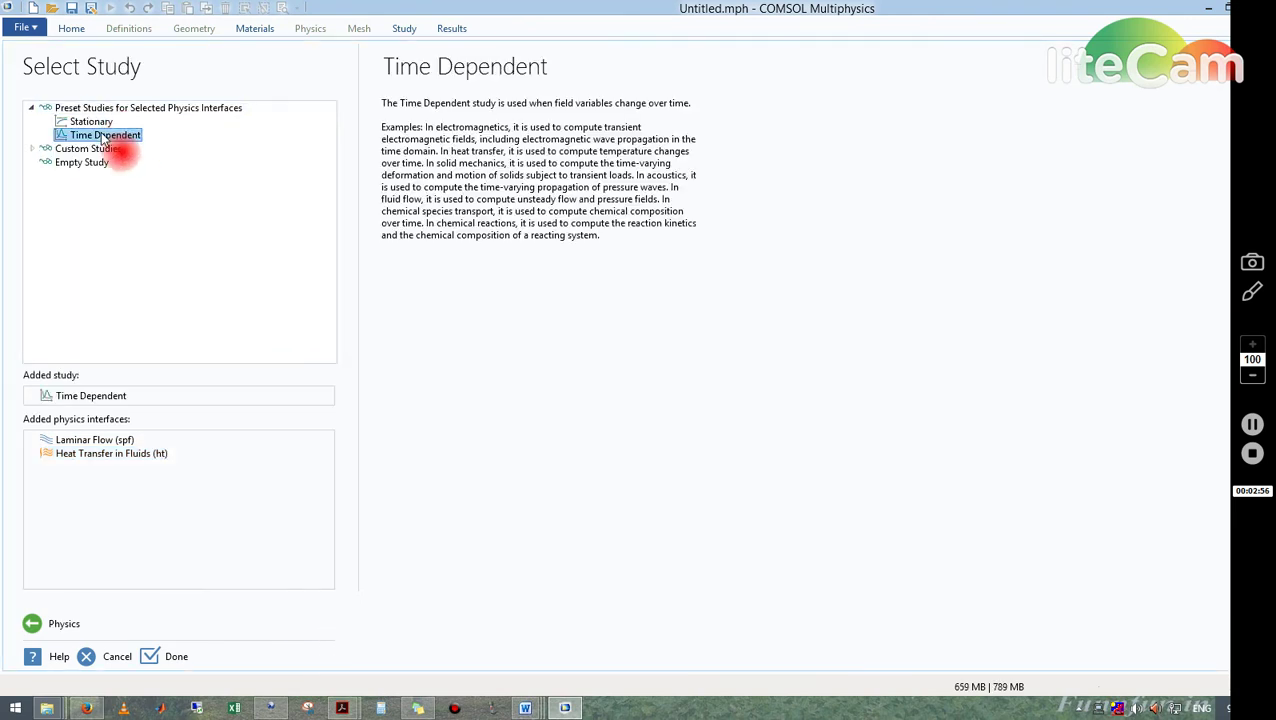
click(180, 657)
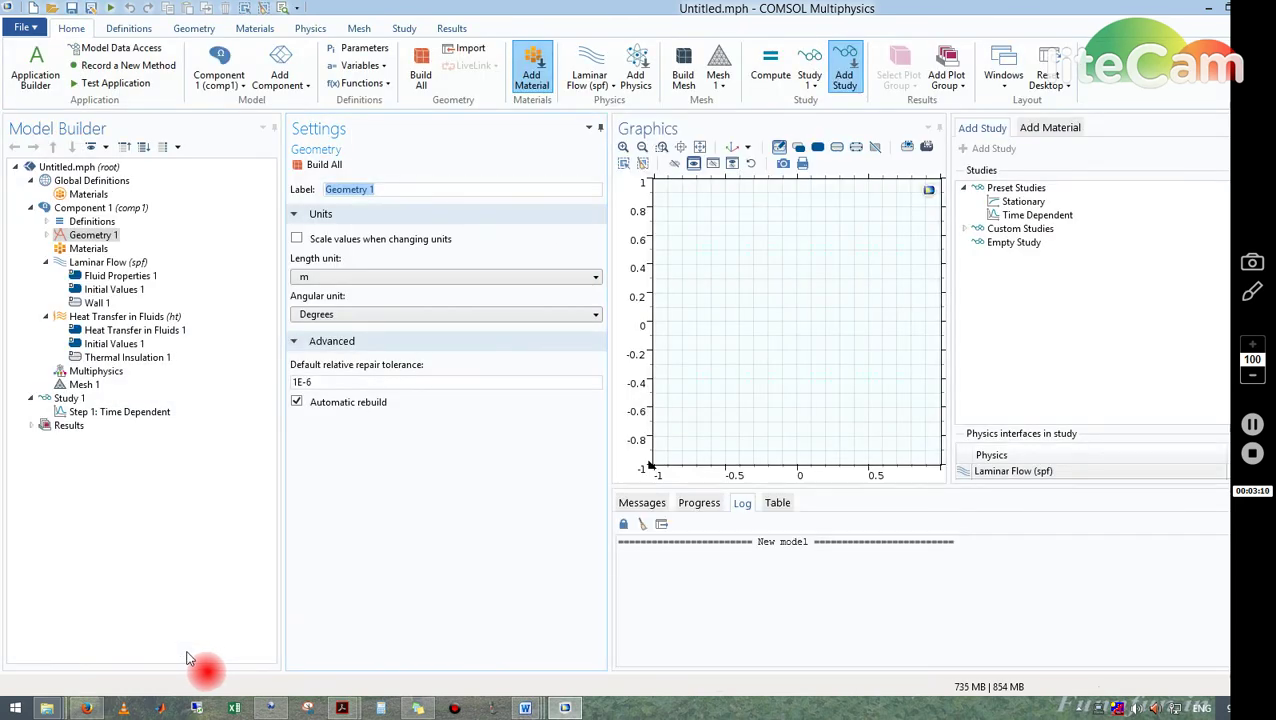
Add a rectangle, set the geometry length unit to cm, and build it 10 by 2.
right_click(101, 243)
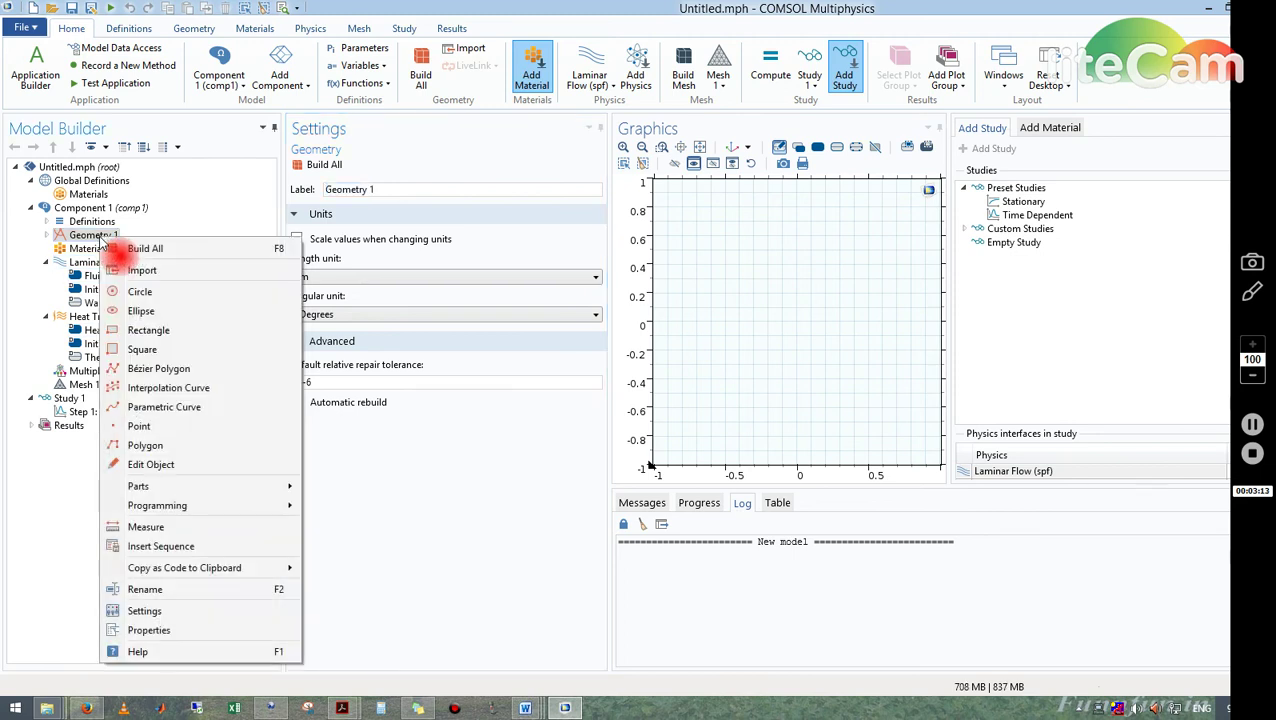
click(148, 331)
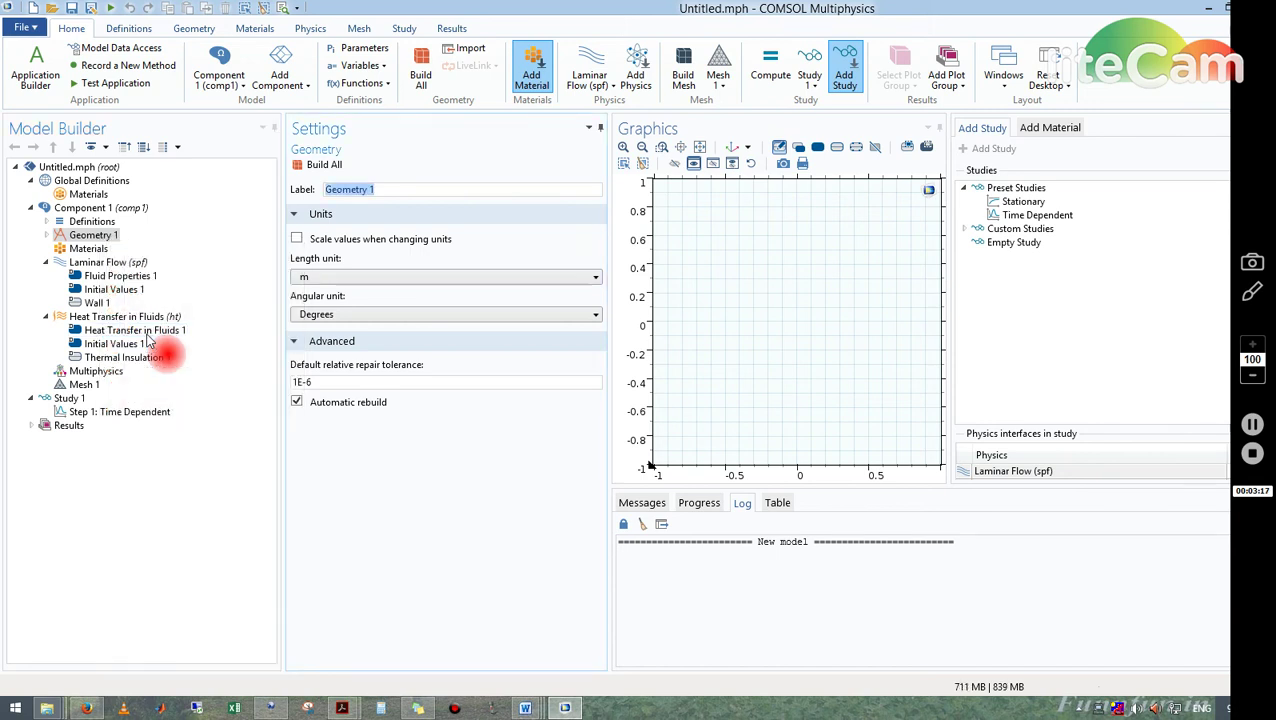
click(100, 236)
click(415, 278)
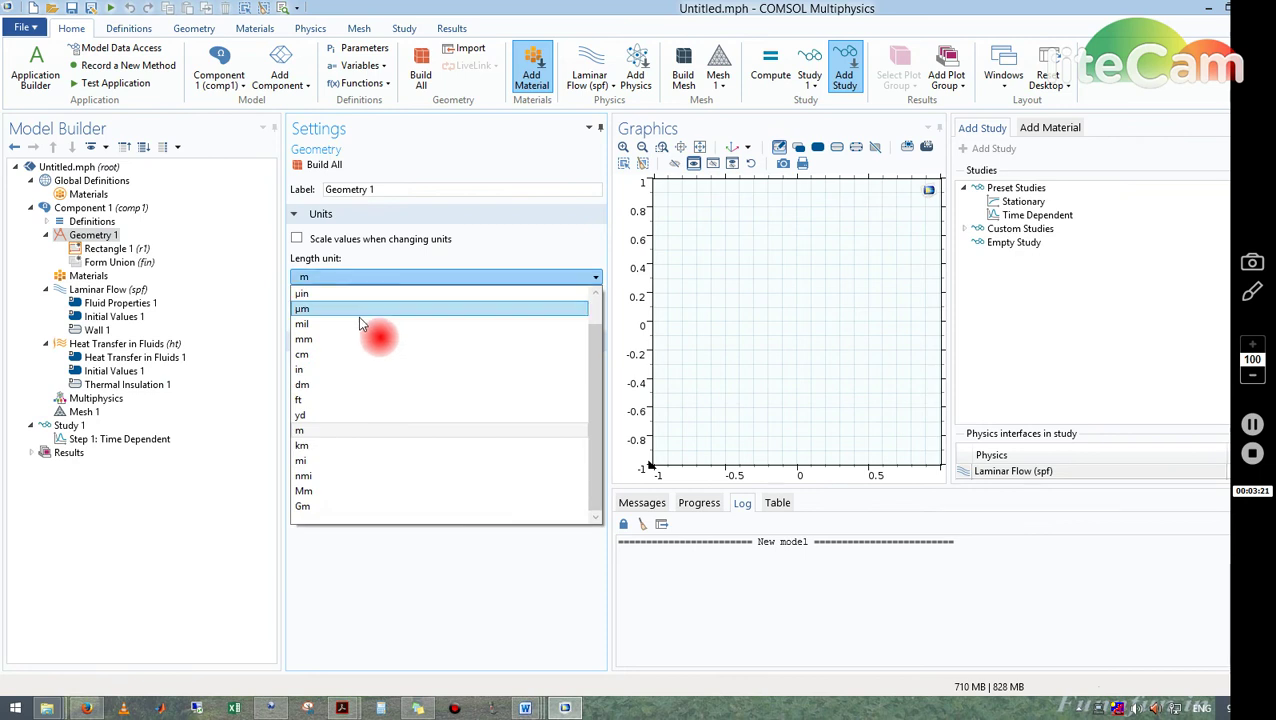
click(325, 355)
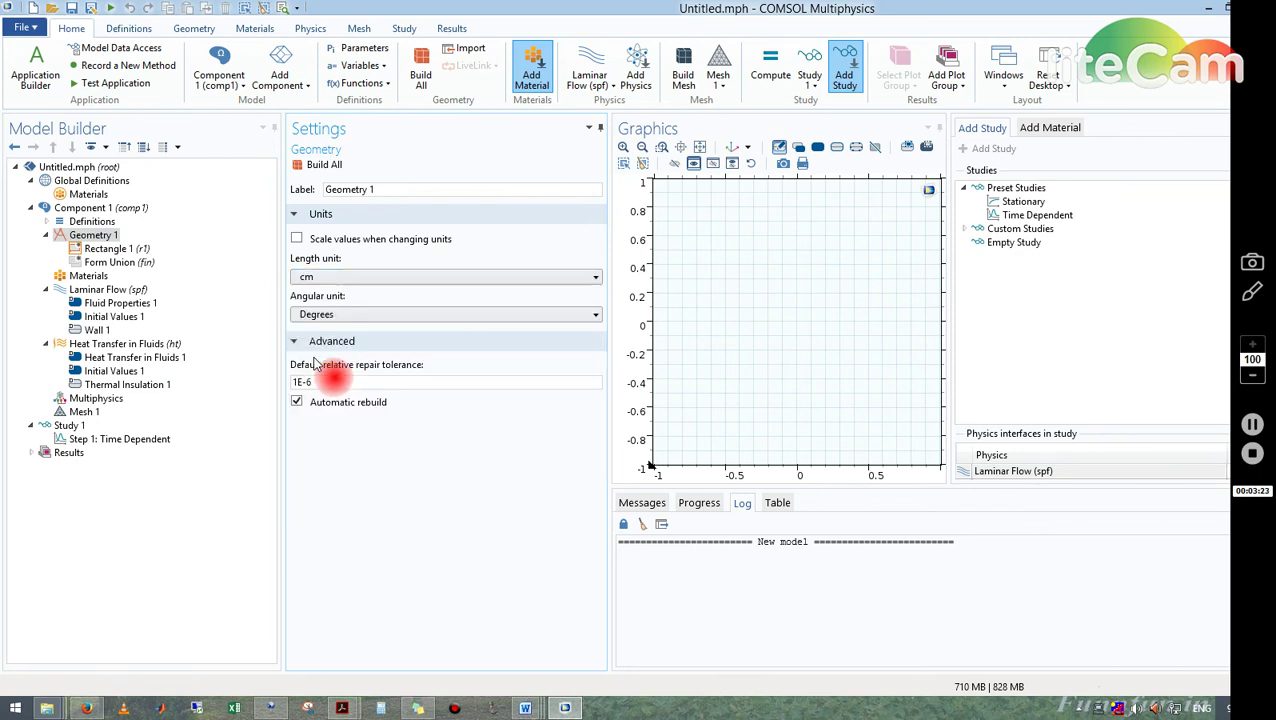
click(115, 249)
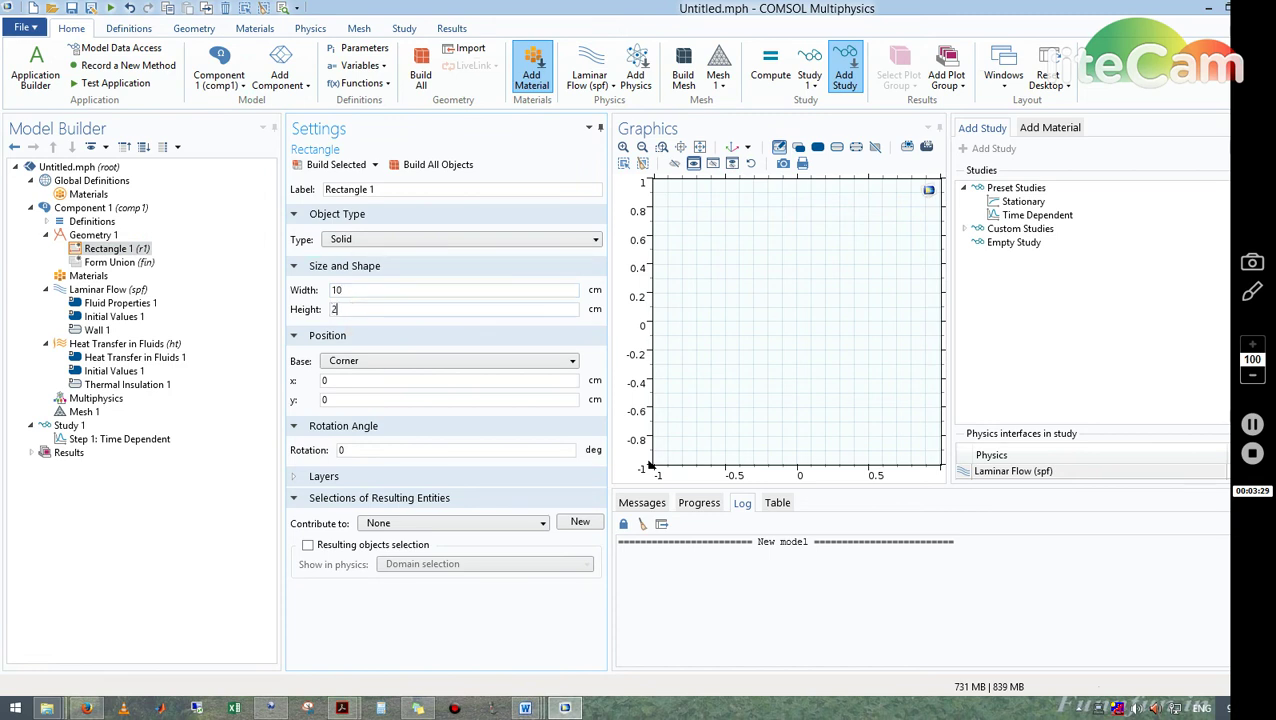
click(338, 166)
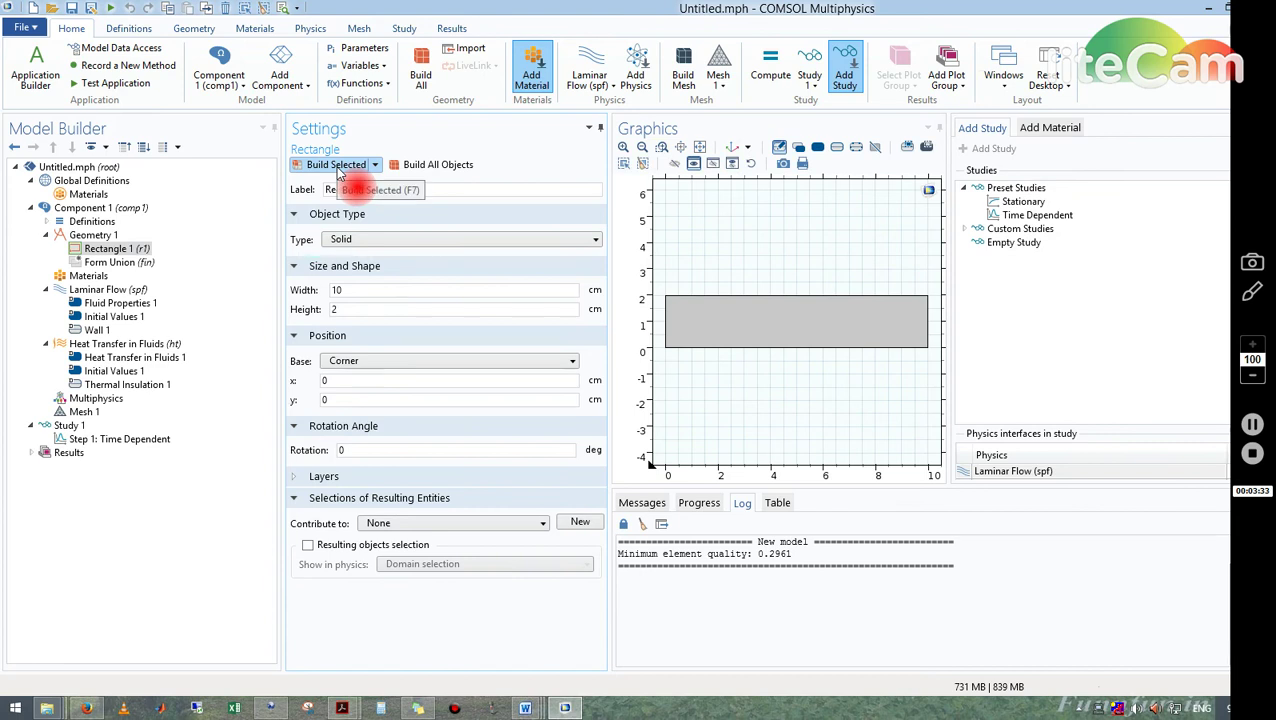
Add Water from the material library and assign it to rectangle domain 1.
click(120, 291)
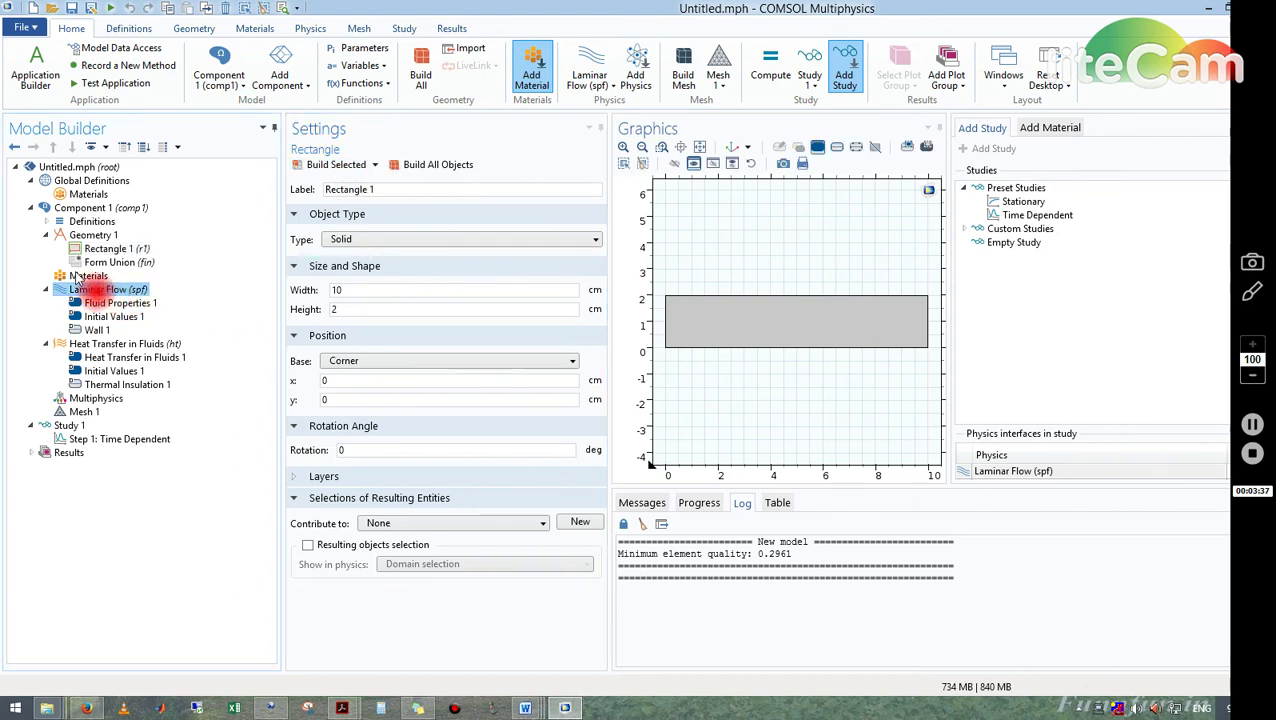
click(88, 277)
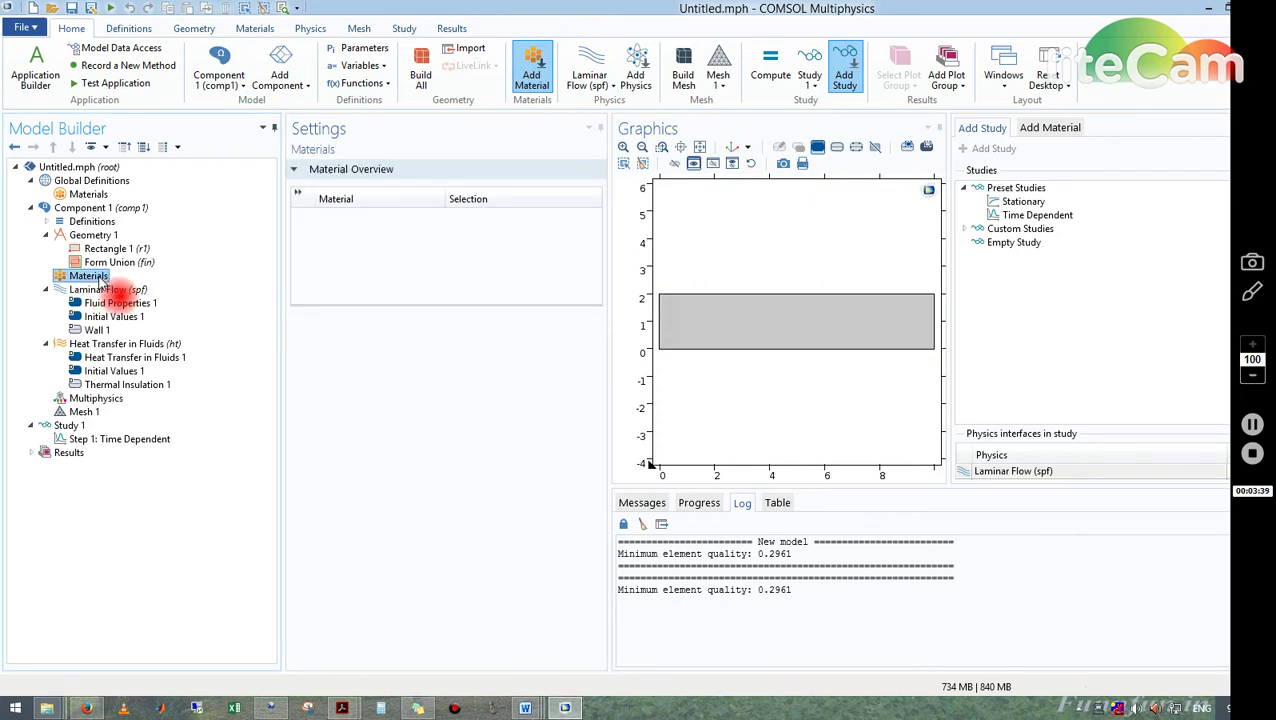
right_click(100, 282)
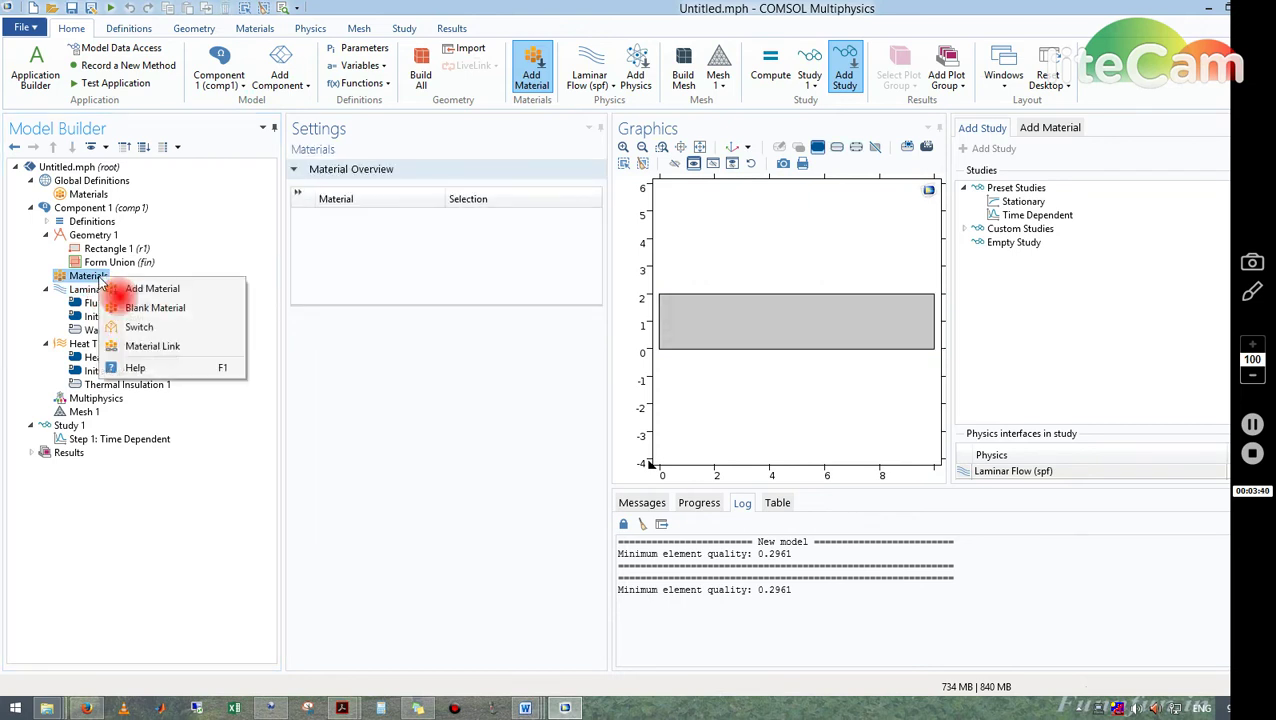
click(184, 291)
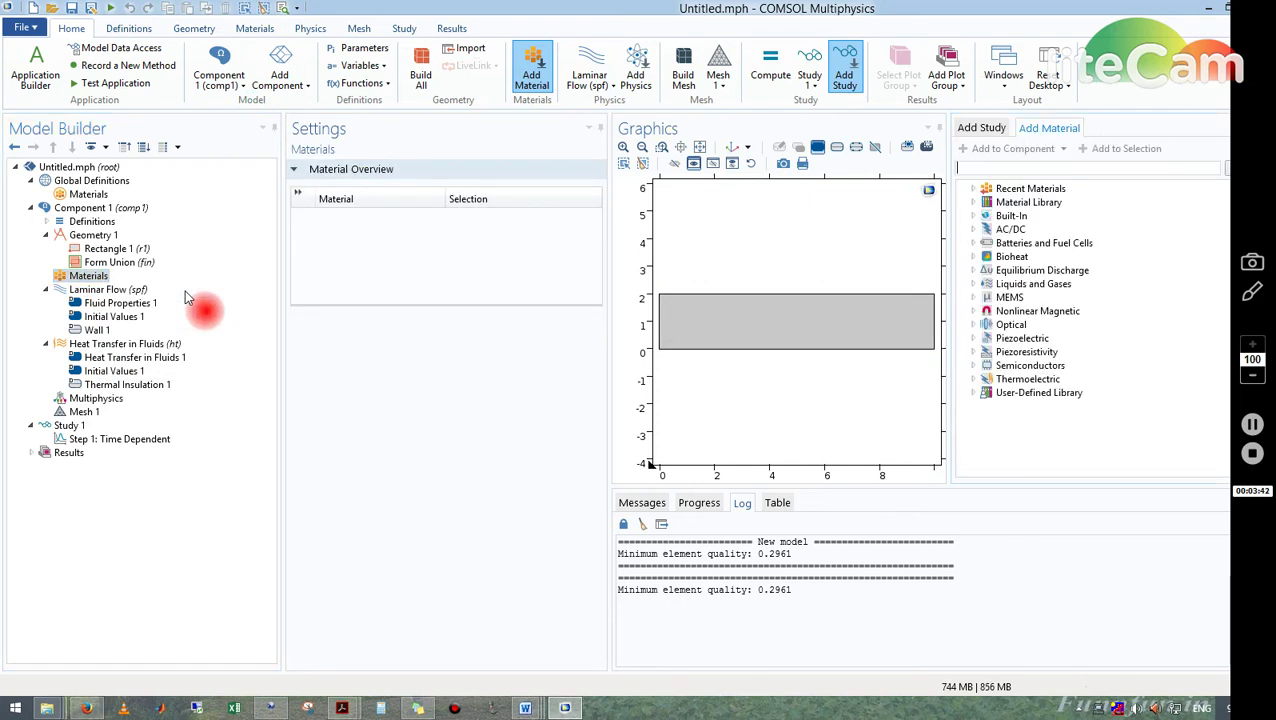
click(972, 190)
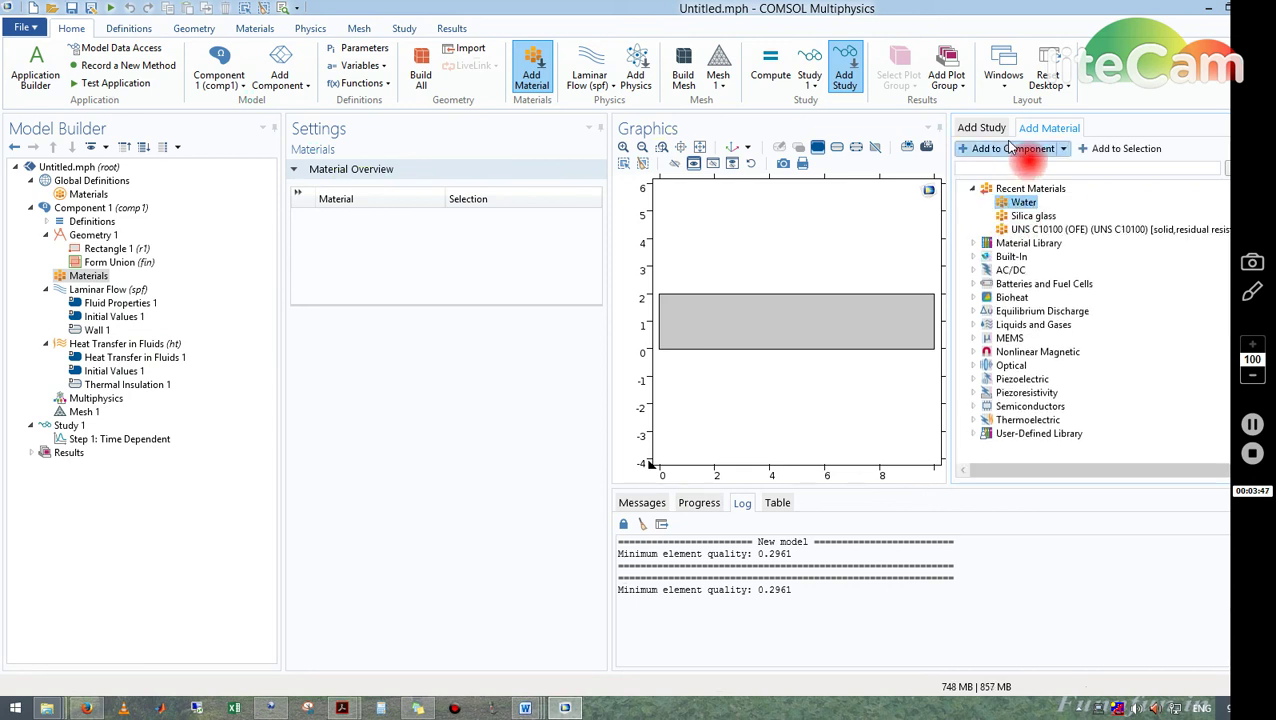
click(1099, 150)
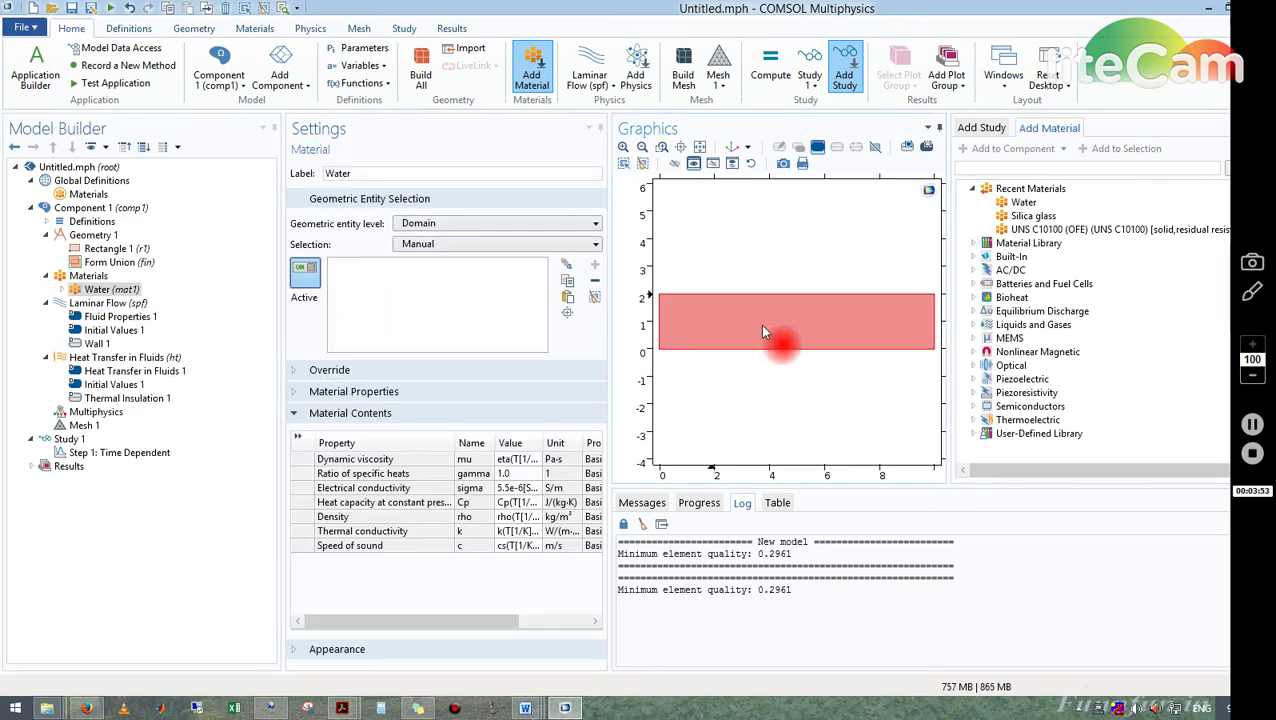
click(866, 314)
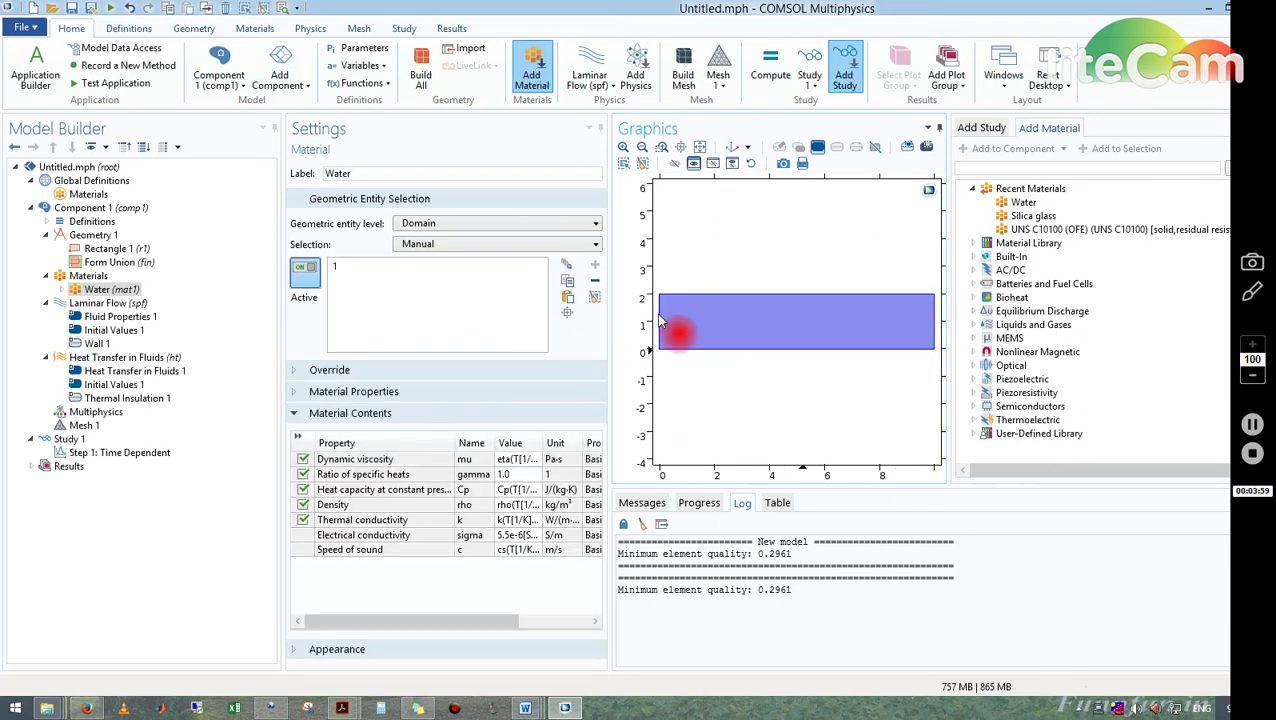
Inspect the Laminar Flow and Heat Transfer in Fluids equations, ending on Laminar Flow settings.
click(132, 304)
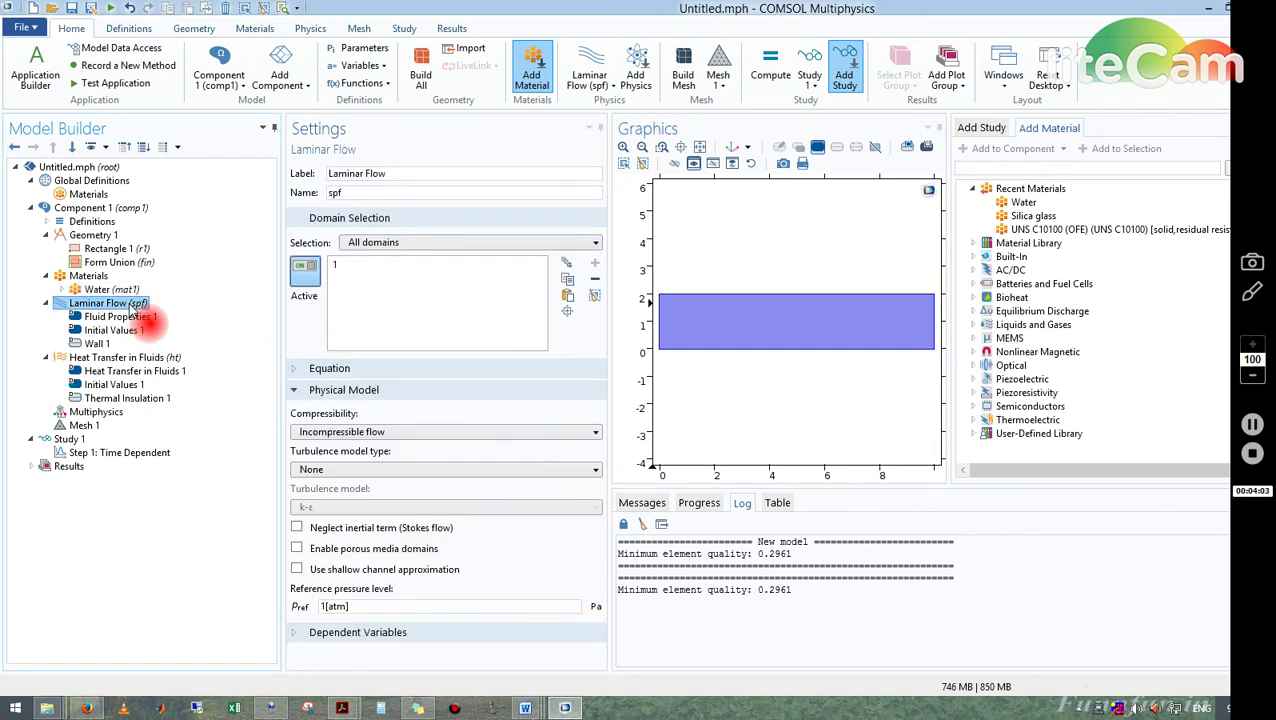
click(296, 376)
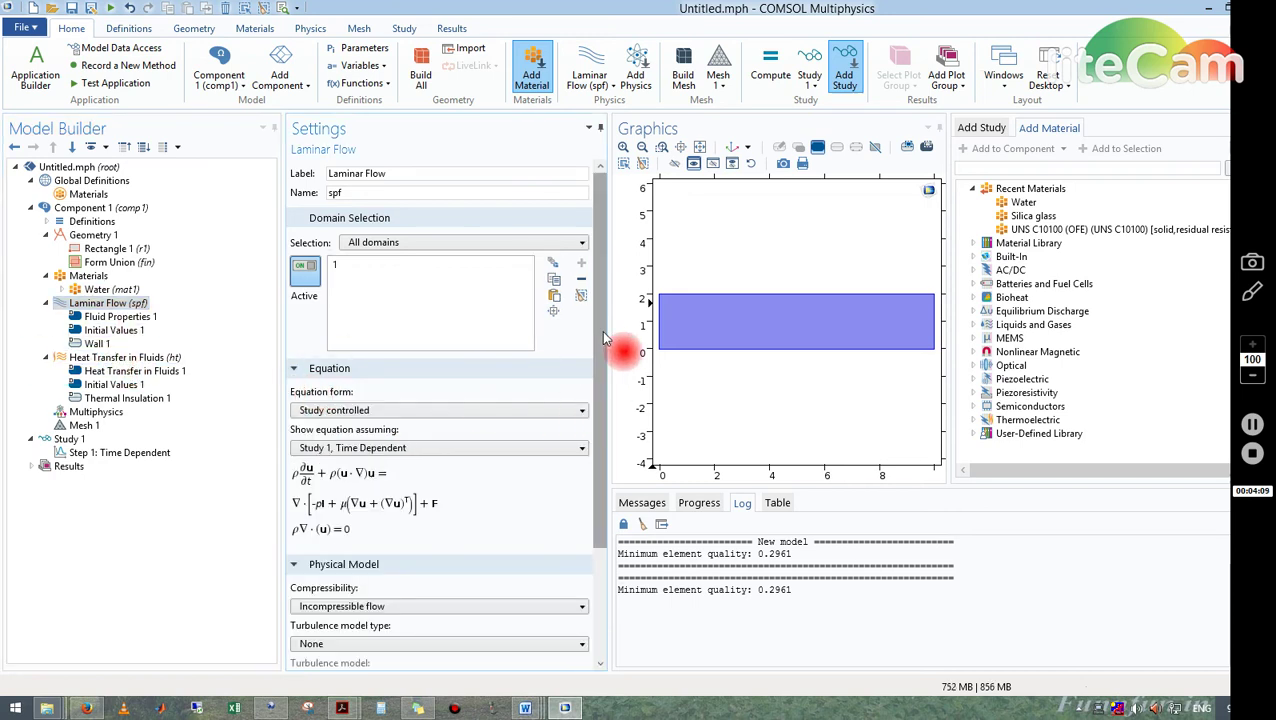
drag(603, 337, 561, 441)
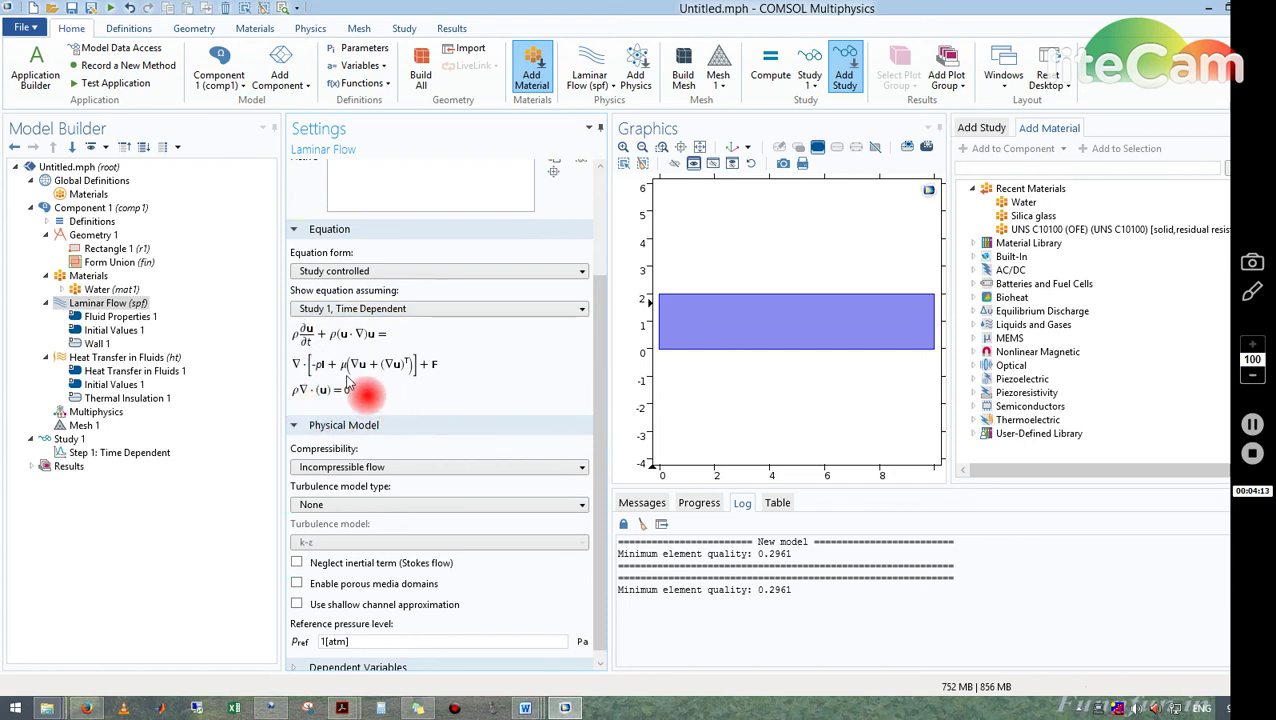
click(162, 360)
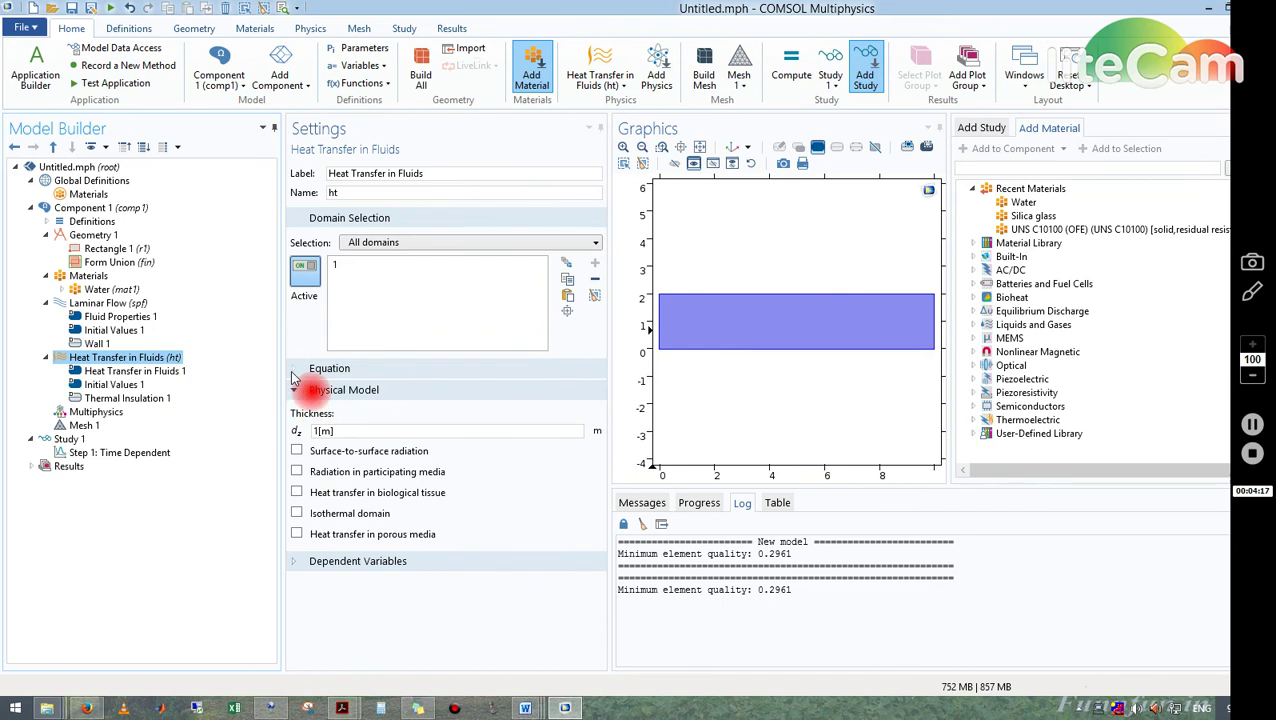
click(298, 372)
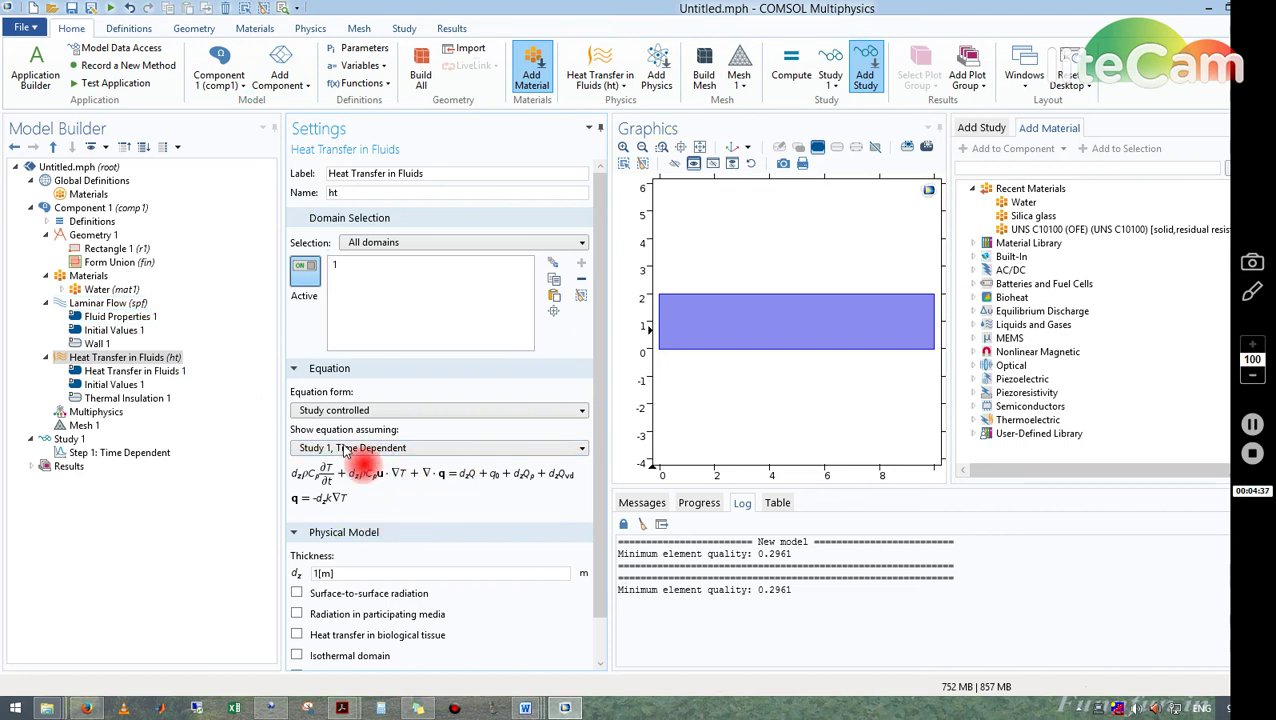
click(130, 307)
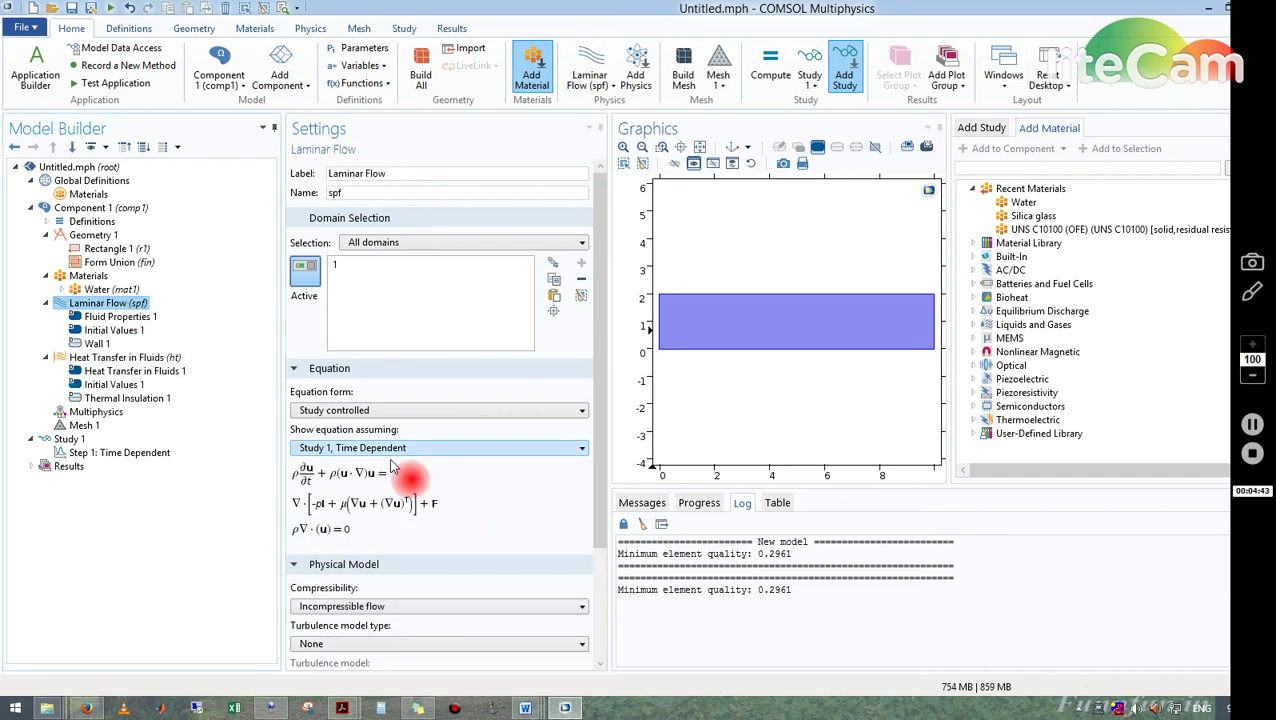
click(172, 358)
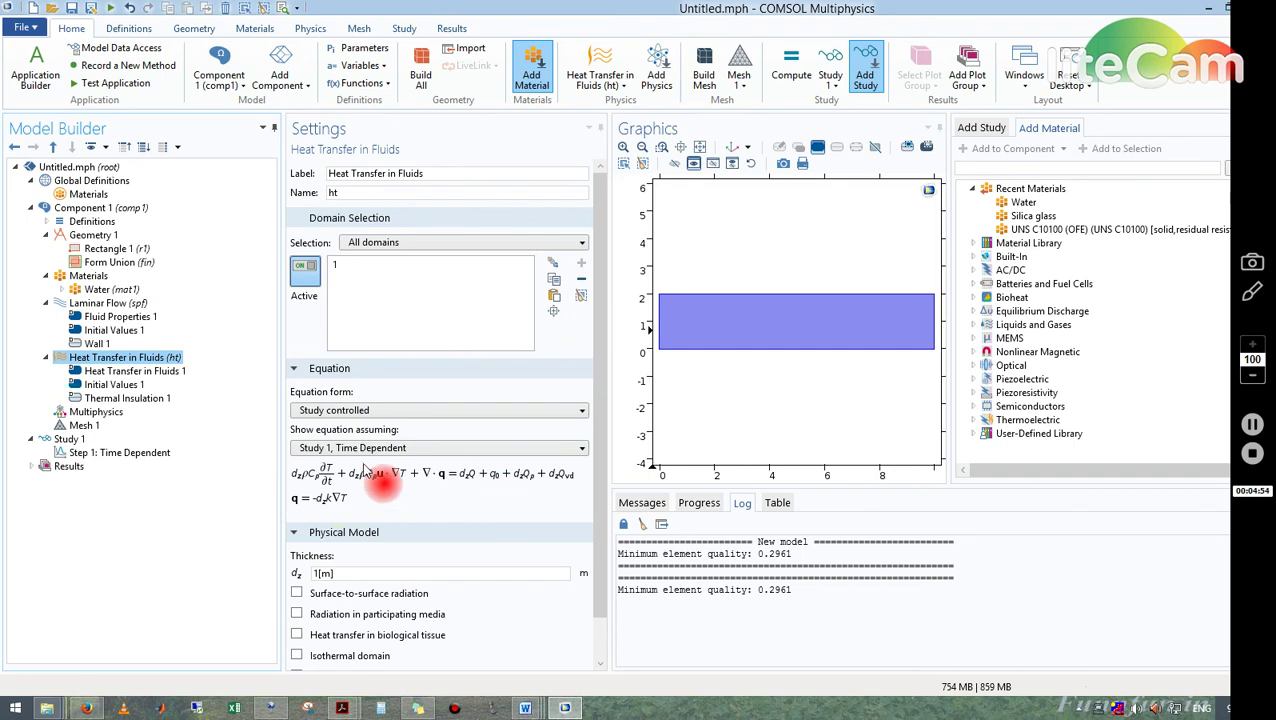
click(117, 305)
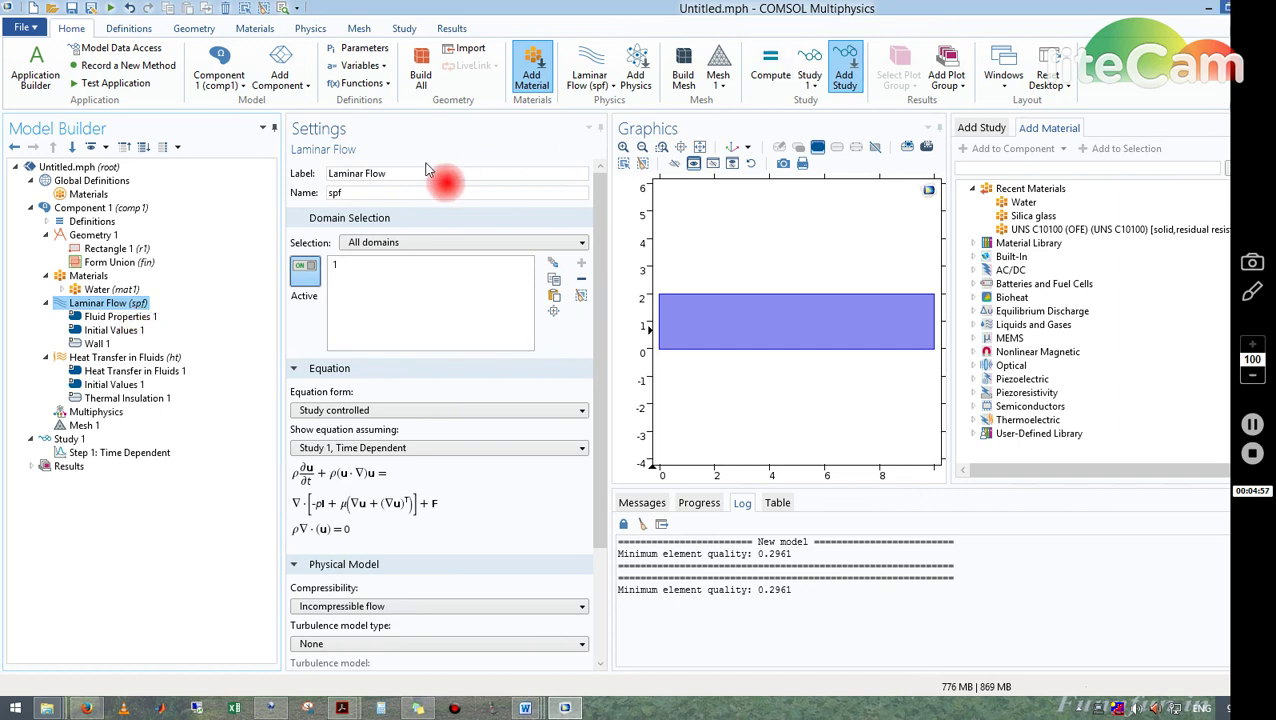
Add an Inlet and an Outlet condition to Laminar Flow.
right_click(124, 305)
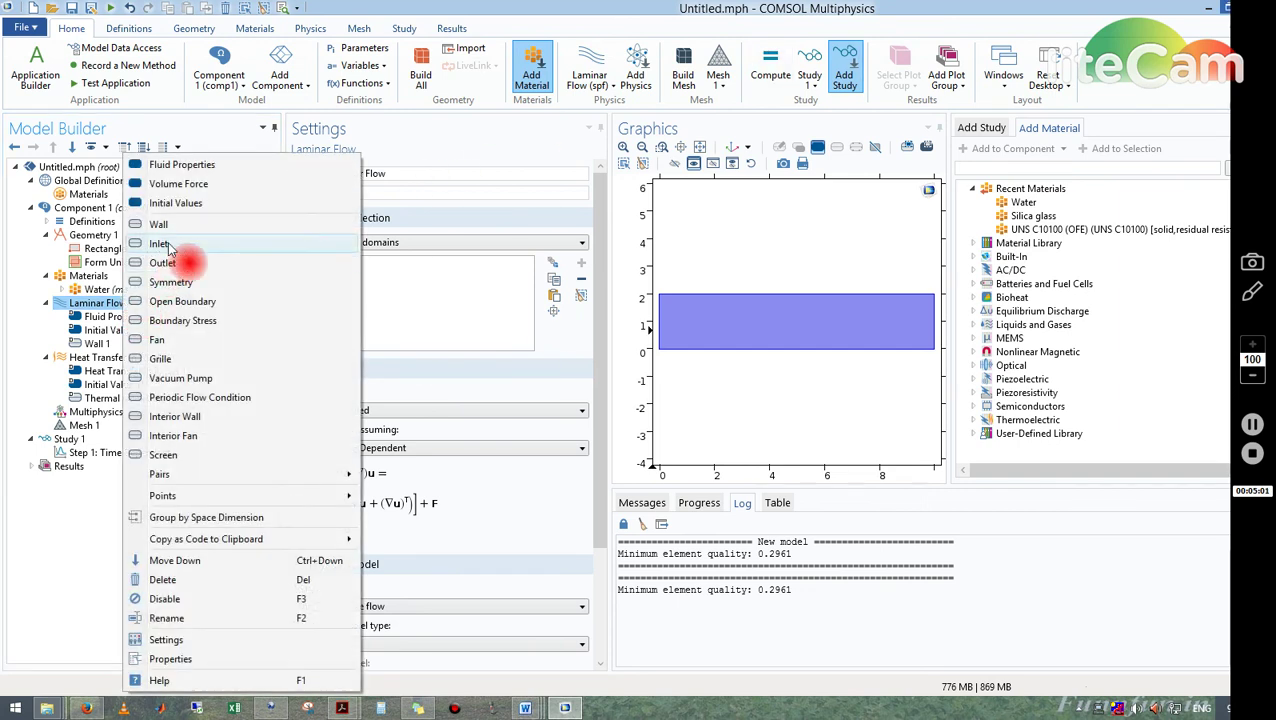
click(155, 240)
click(140, 306)
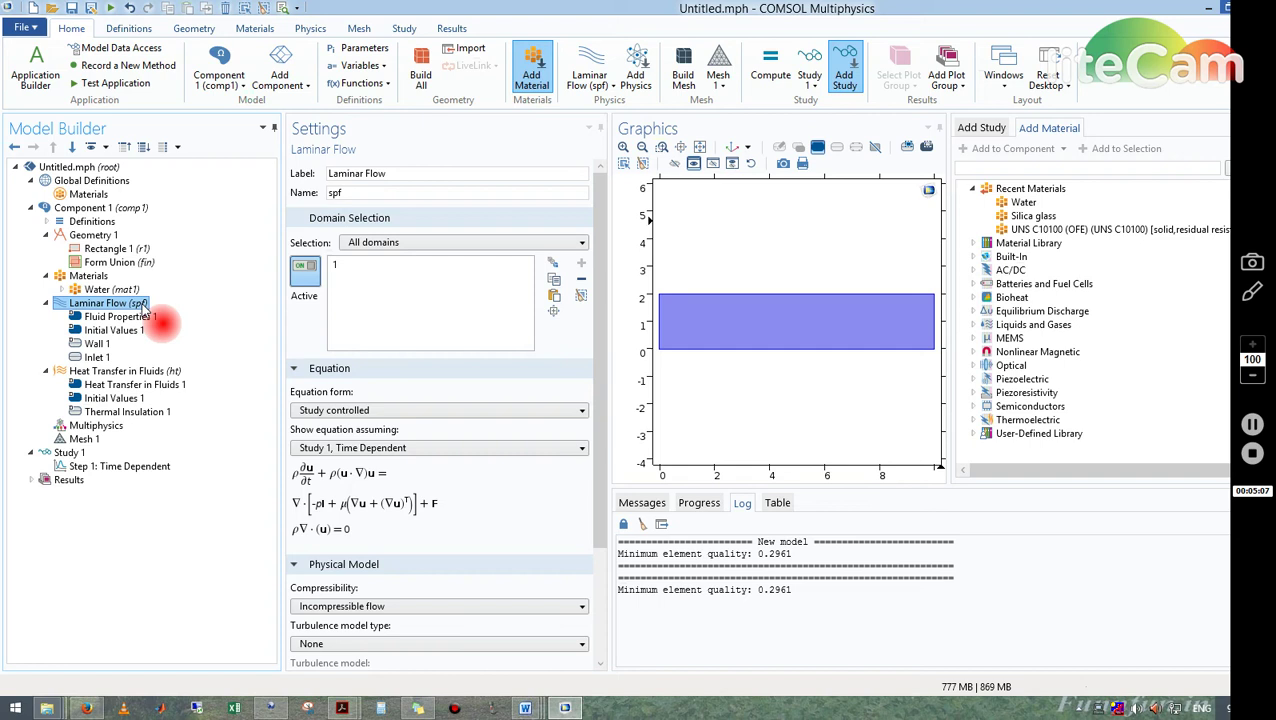
right_click(143, 310)
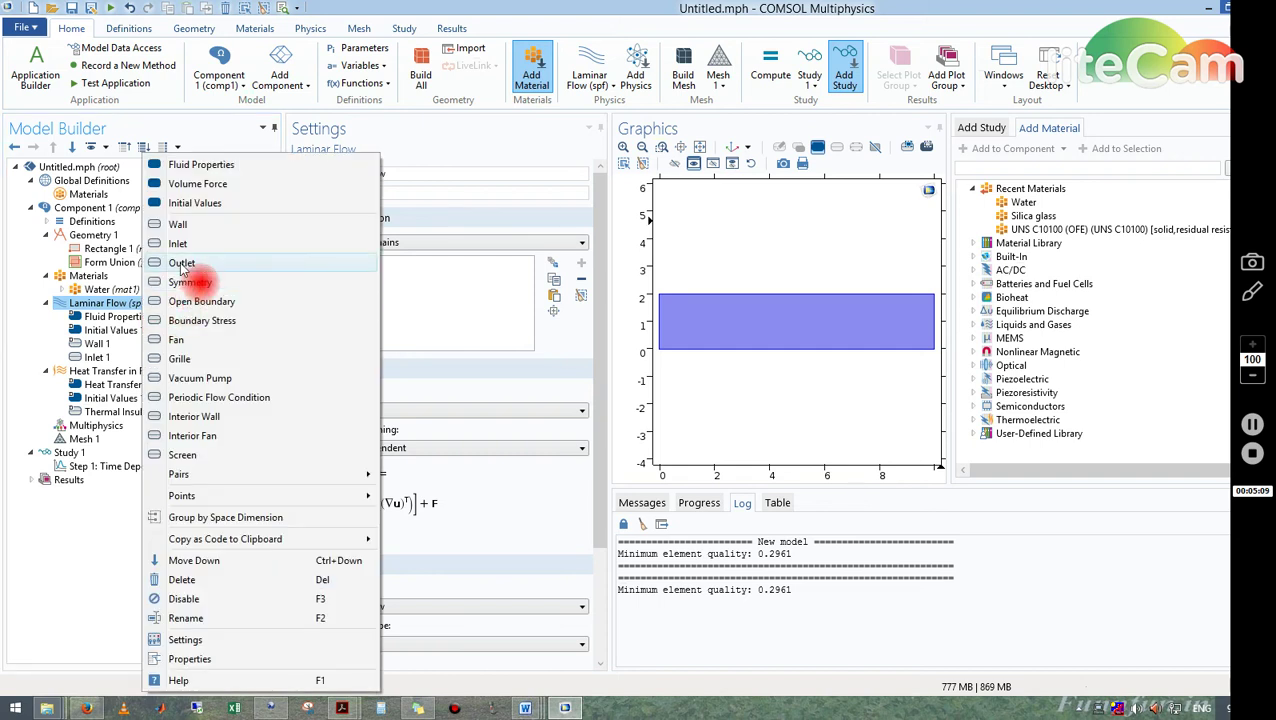
click(185, 258)
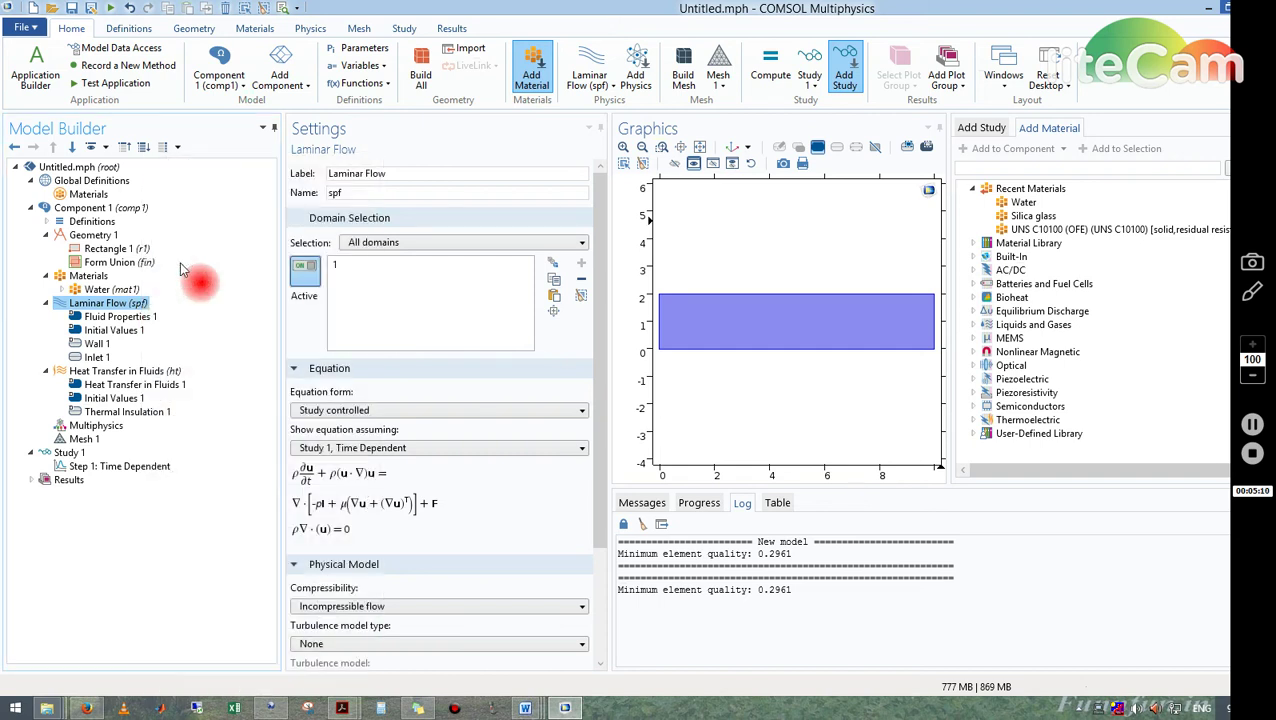
Make Inlet 1 a 20 Pa pressure condition on boundary 1, with Outlet 1 on boundary 4.
click(97, 357)
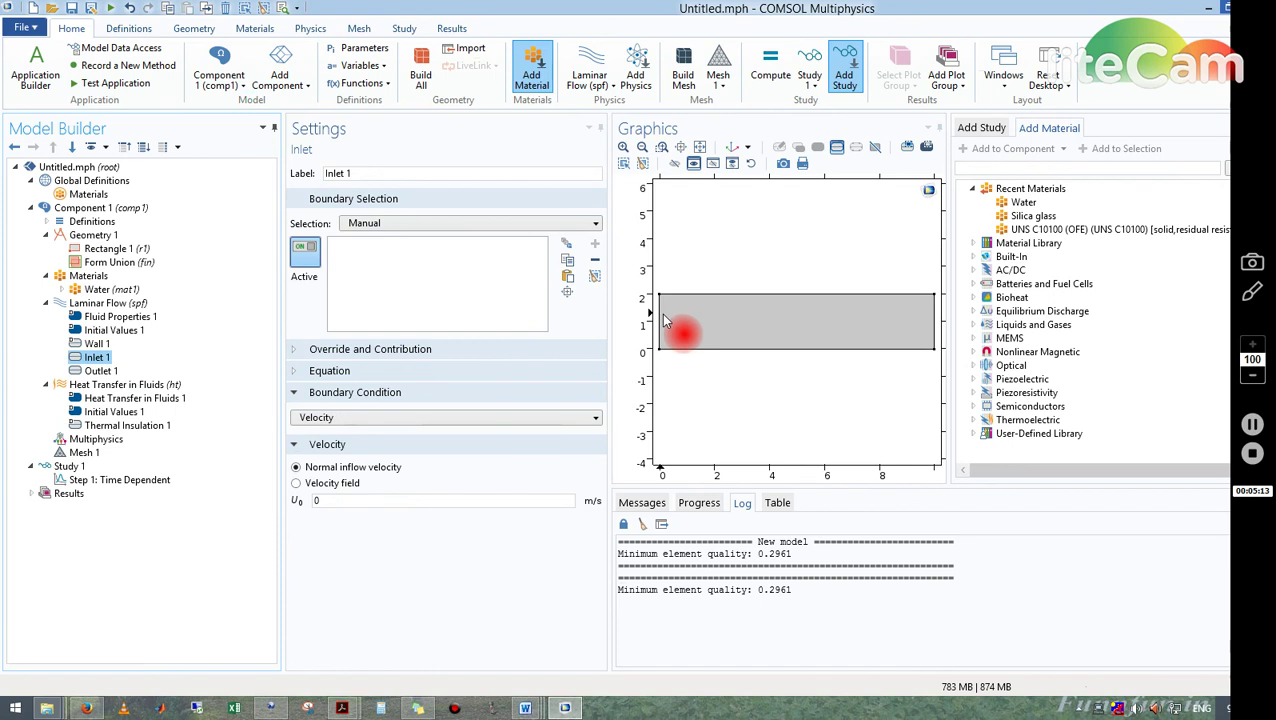
click(392, 418)
click(318, 450)
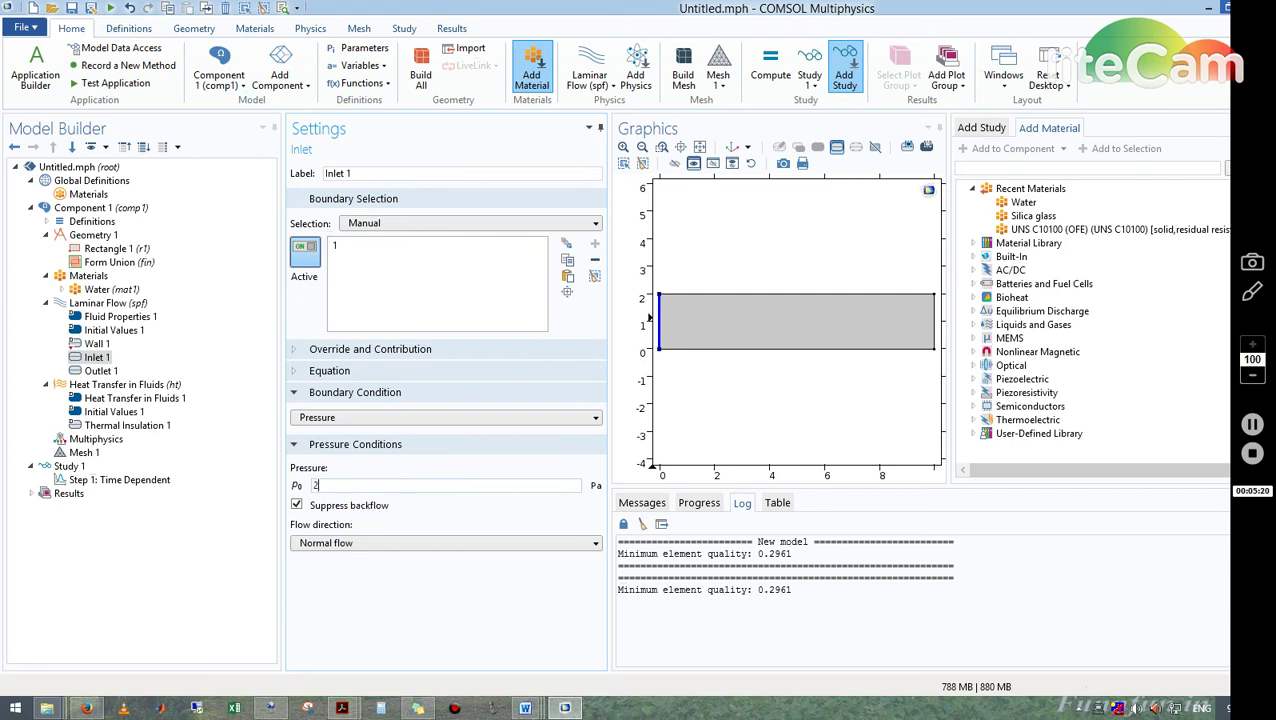
click(103, 373)
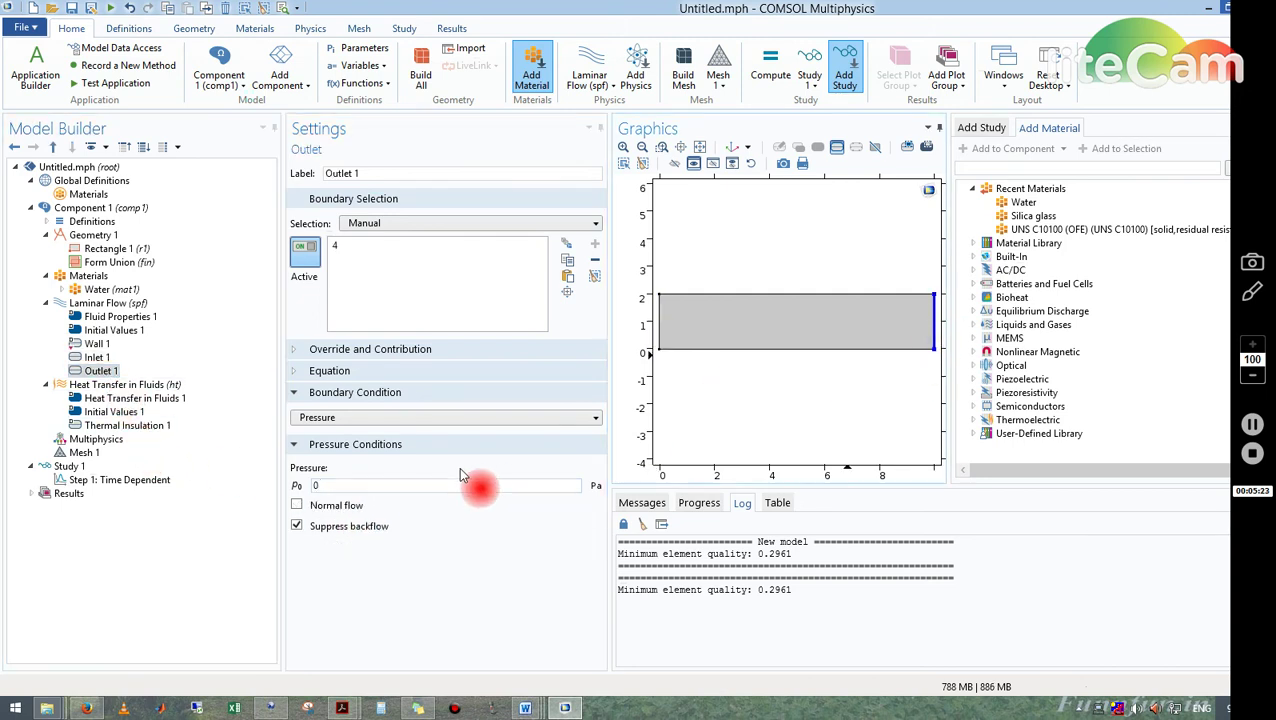
Add two Temperature boundary conditions to Heat Transfer in Fluids.
click(165, 387)
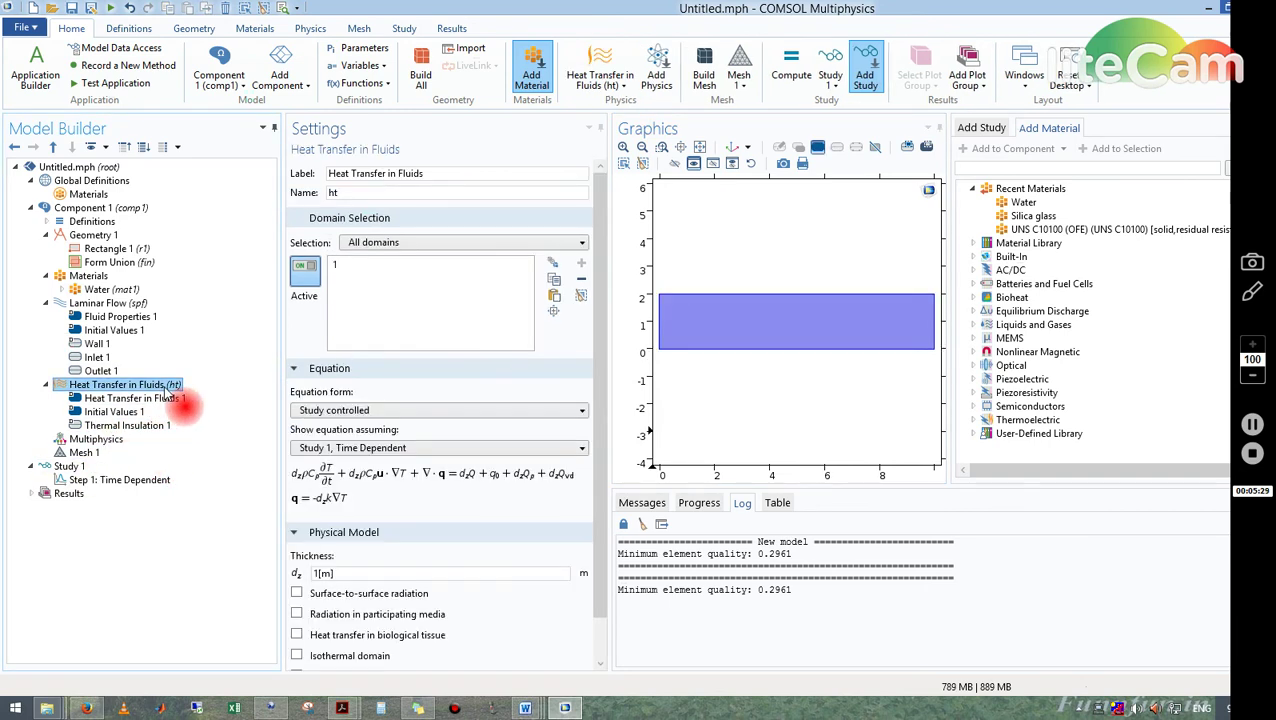
right_click(165, 393)
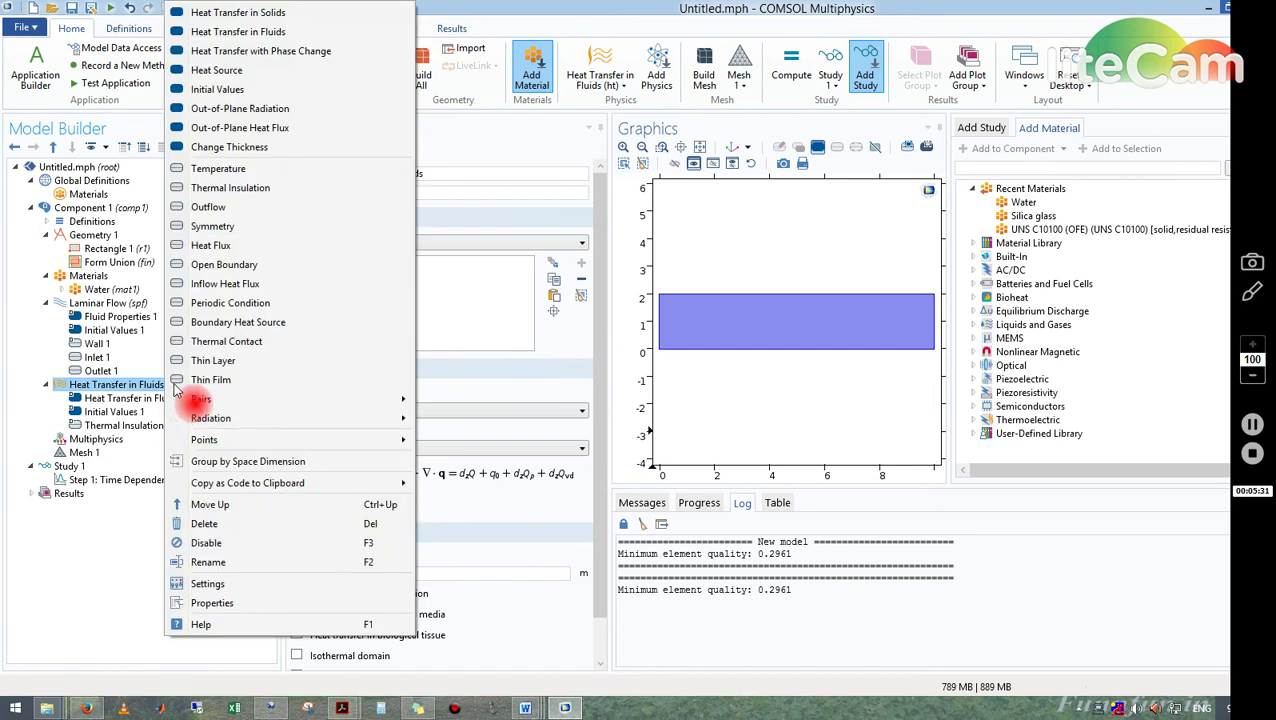
click(252, 175)
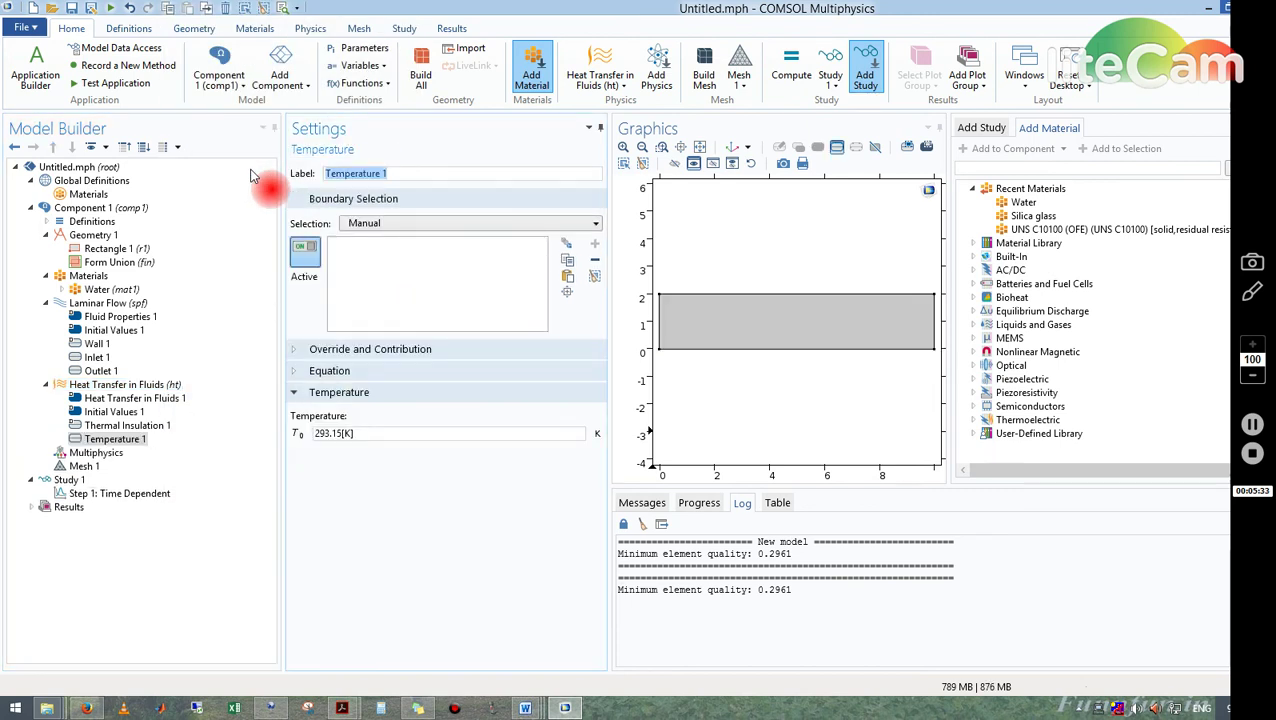
click(171, 388)
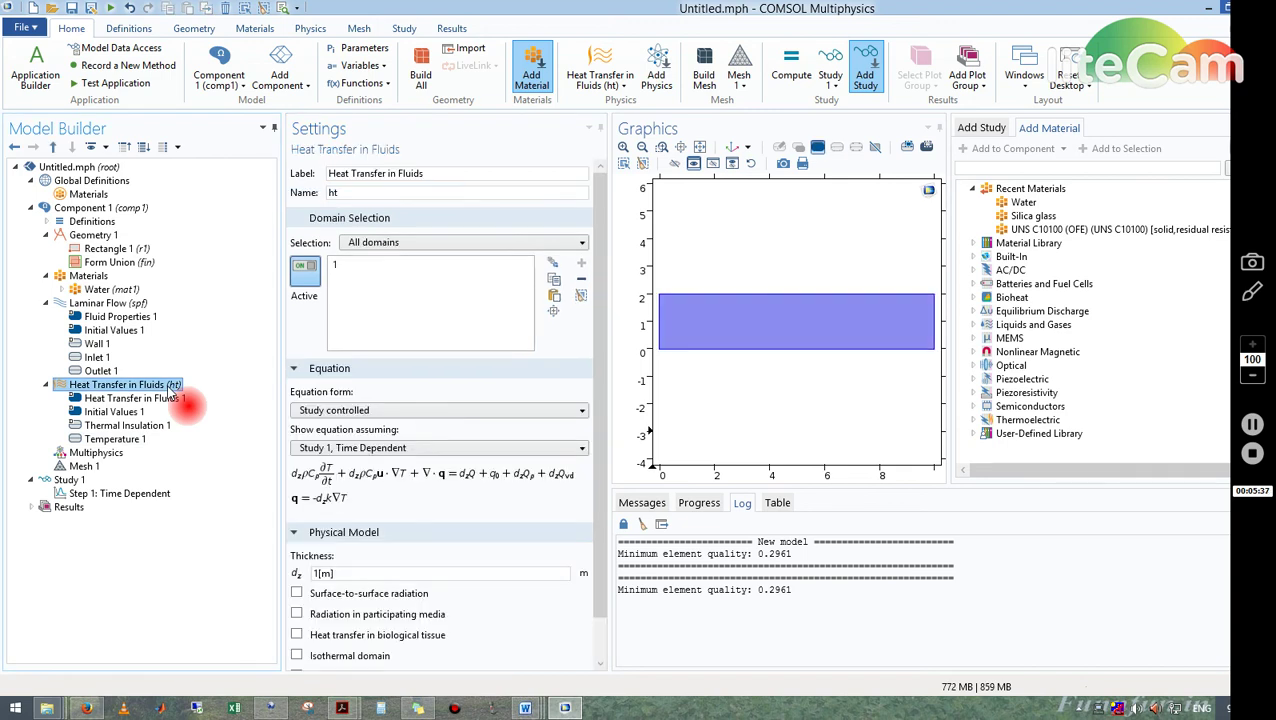
right_click(171, 390)
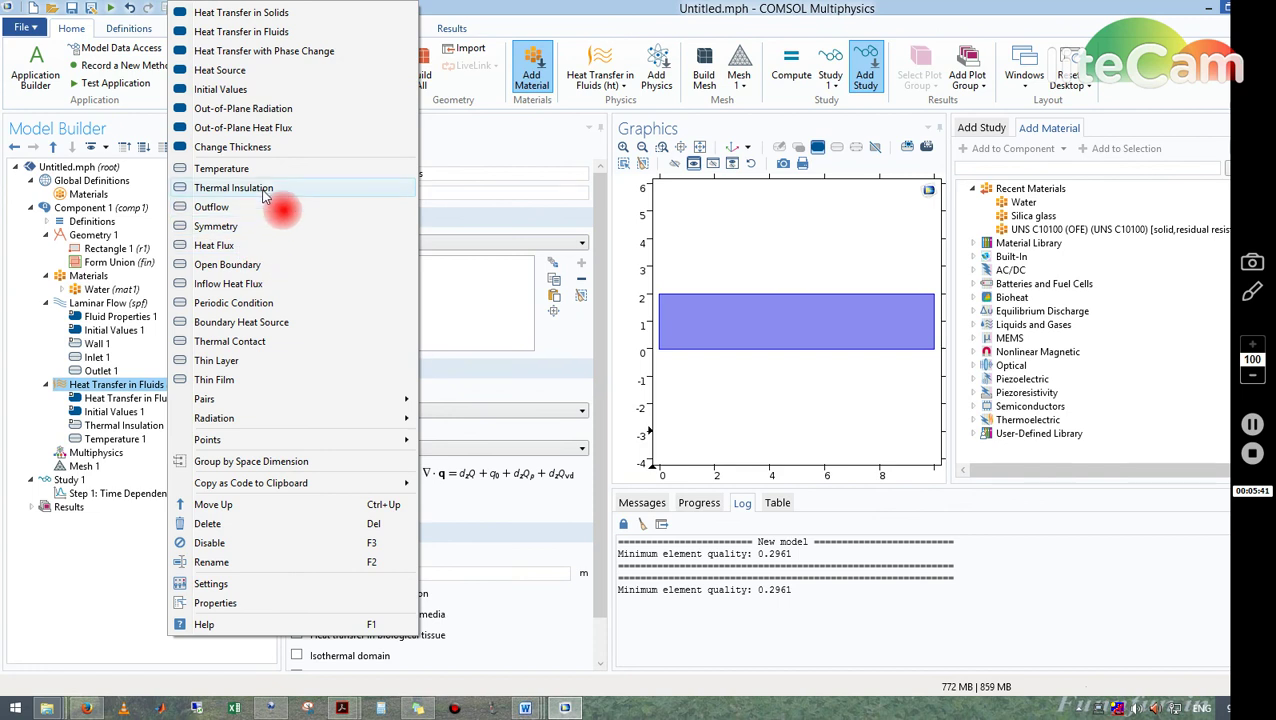
click(230, 169)
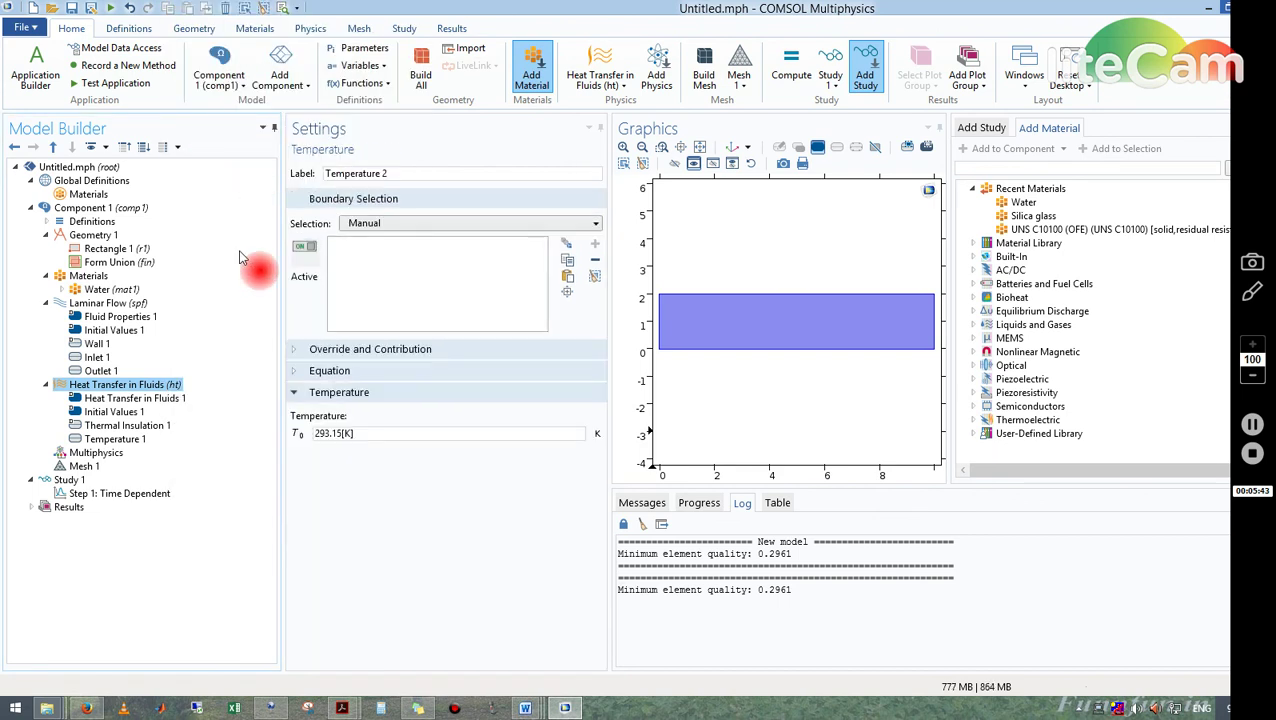
Set Temperature 1 to 350.15 K on boundary 2 and Temperature 2 to 293.15 K on boundary 3.
click(143, 441)
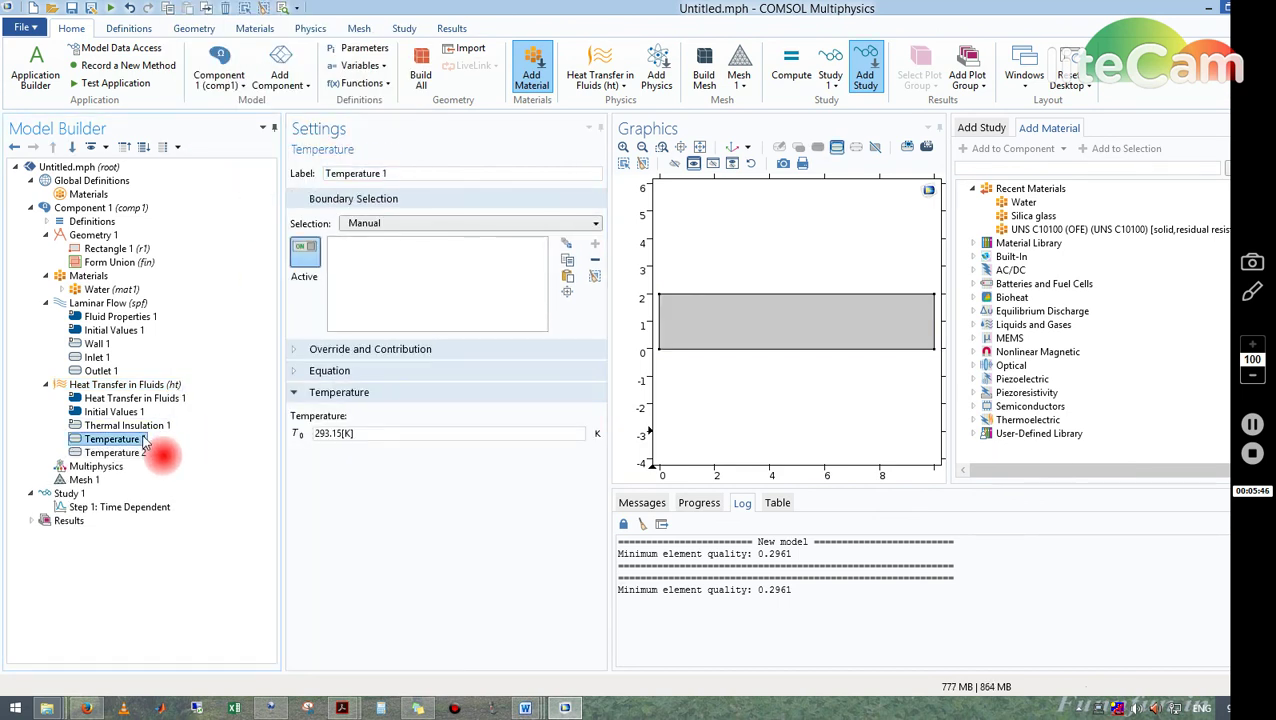
click(762, 349)
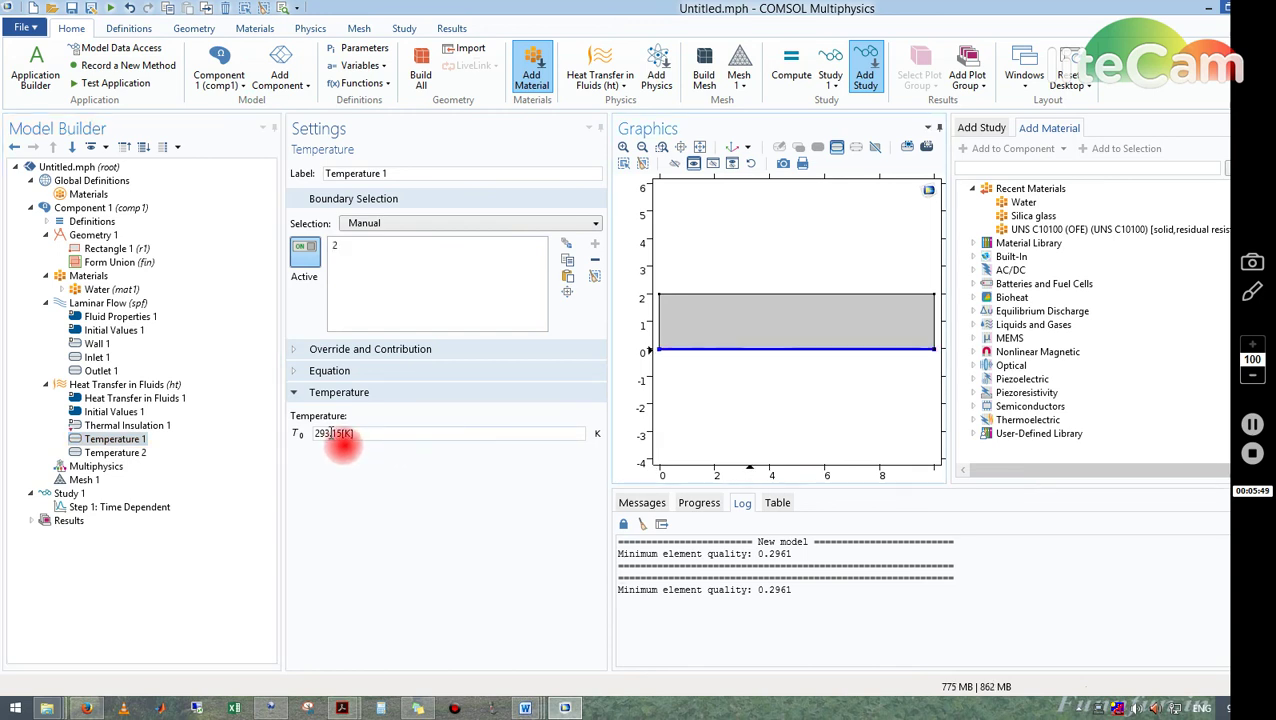
drag(330, 433, 240, 438)
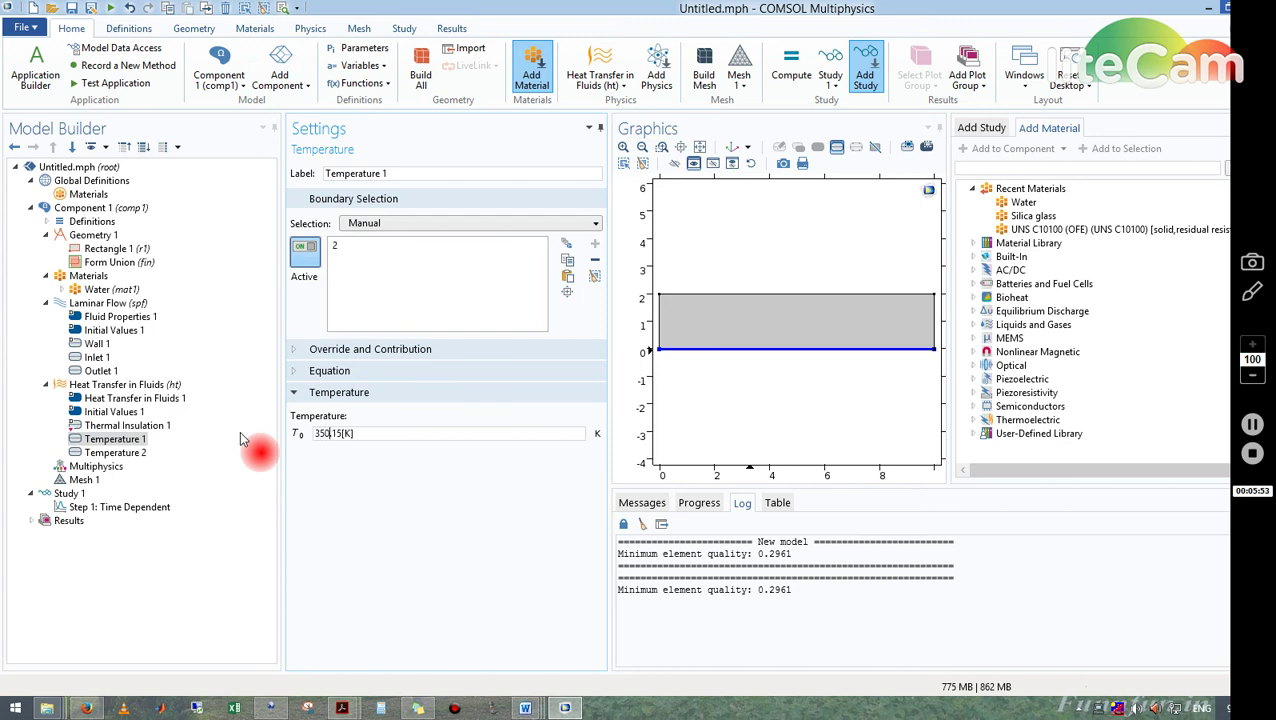
click(116, 453)
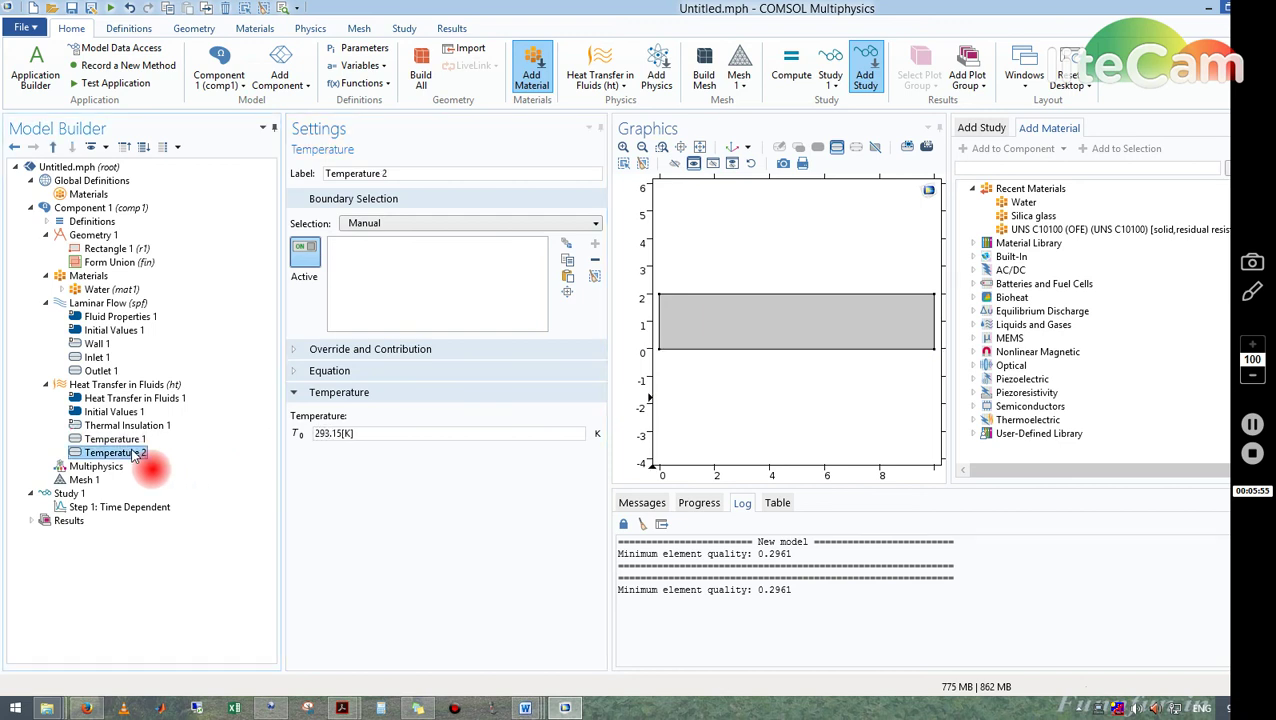
click(817, 298)
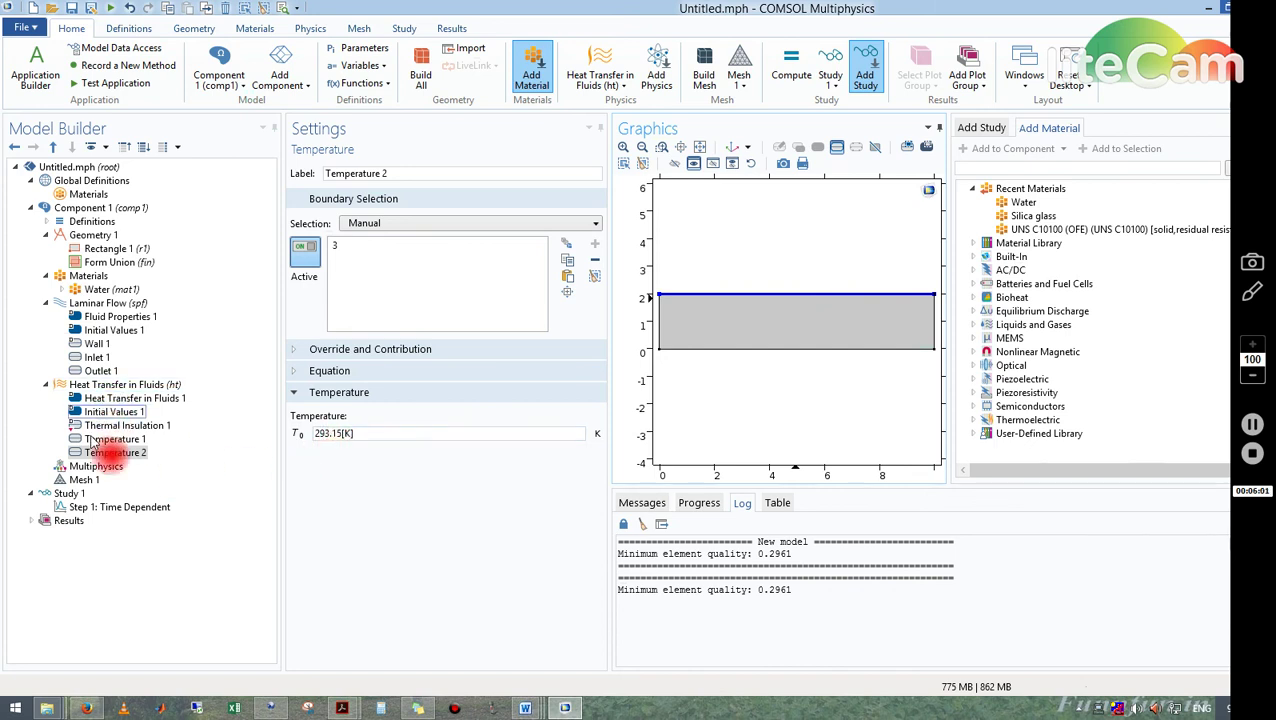
Set Heat Transfer in Fluids 1 inputs to Absolute pressure (spf) and Velocity field (spf).
click(149, 398)
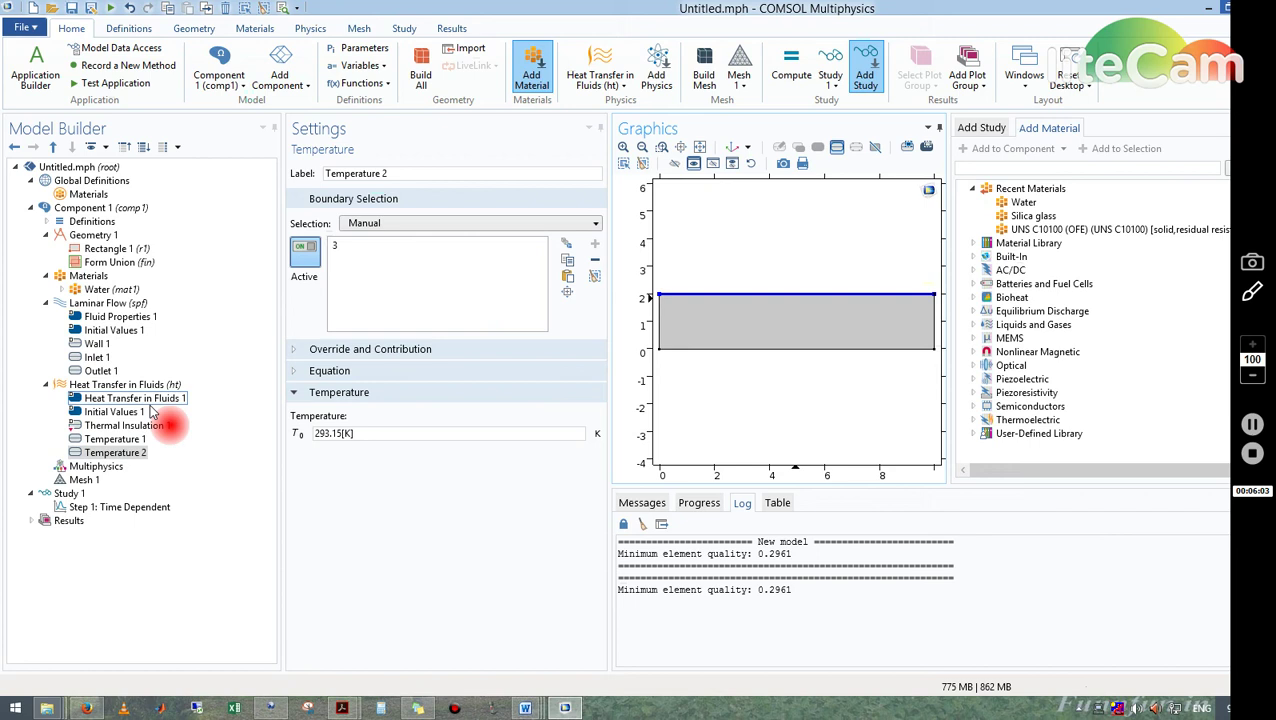
click(155, 400)
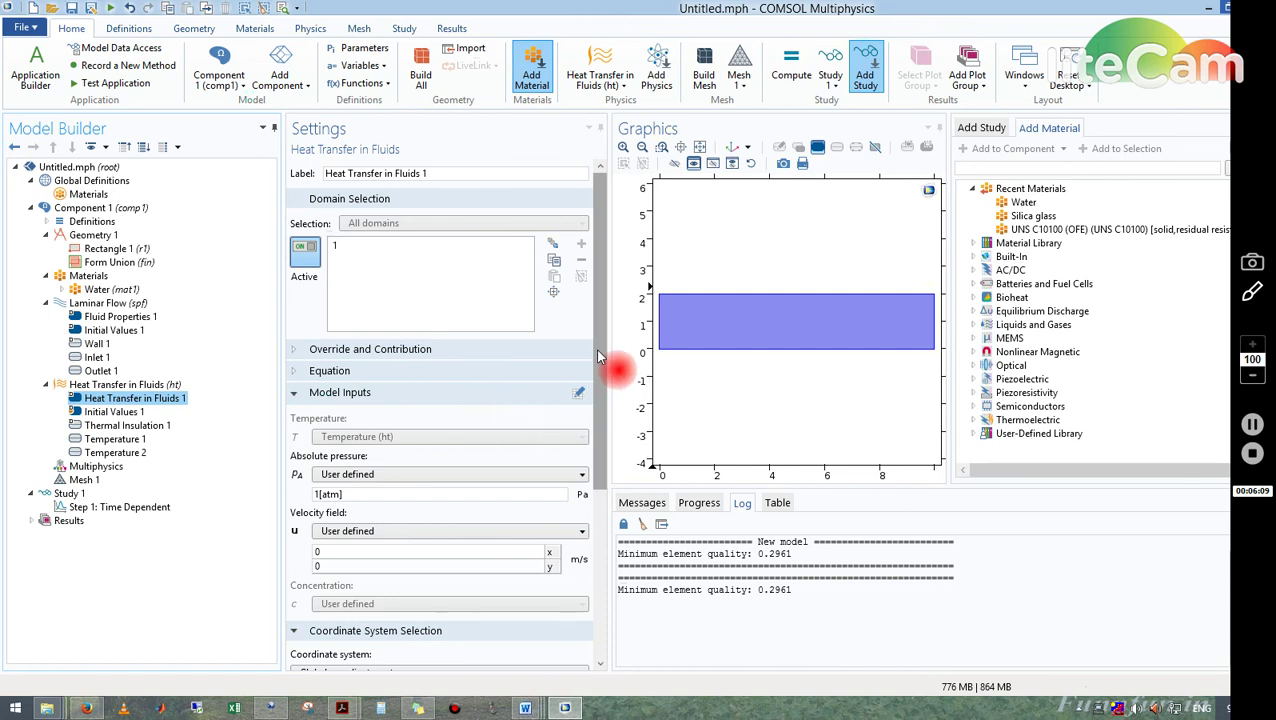
scroll(600, 380, down, 3)
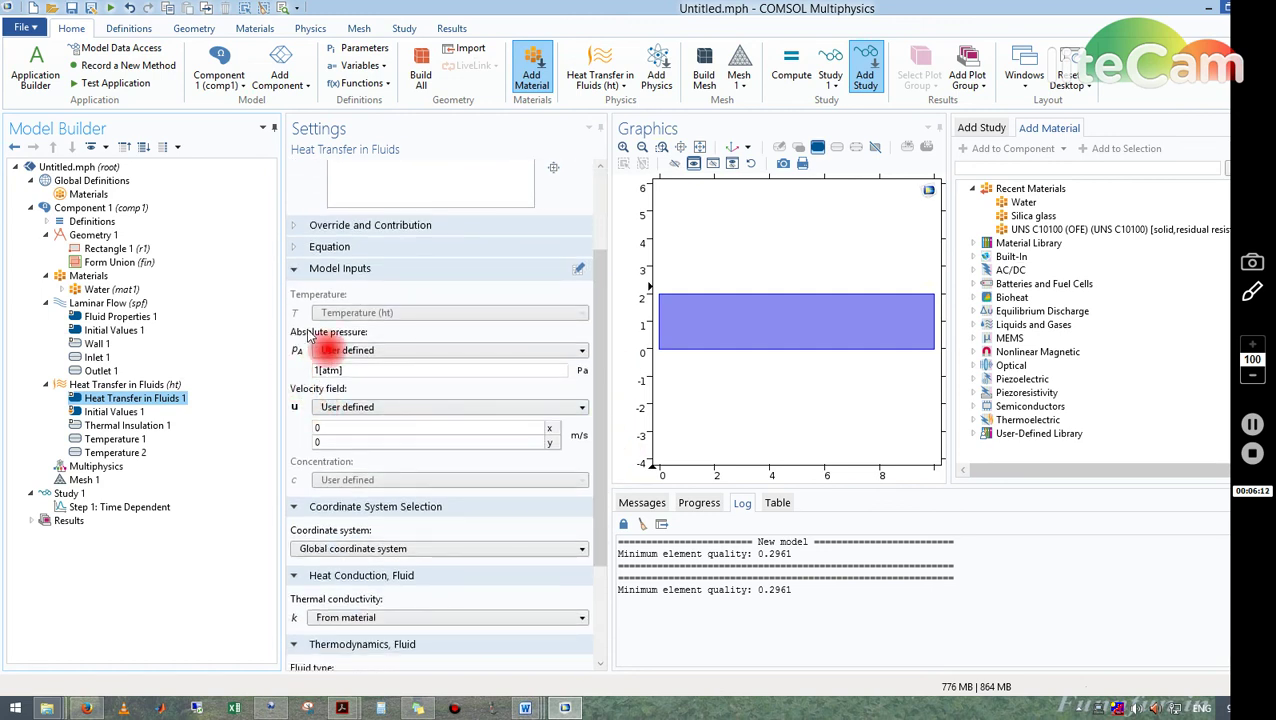
click(470, 350)
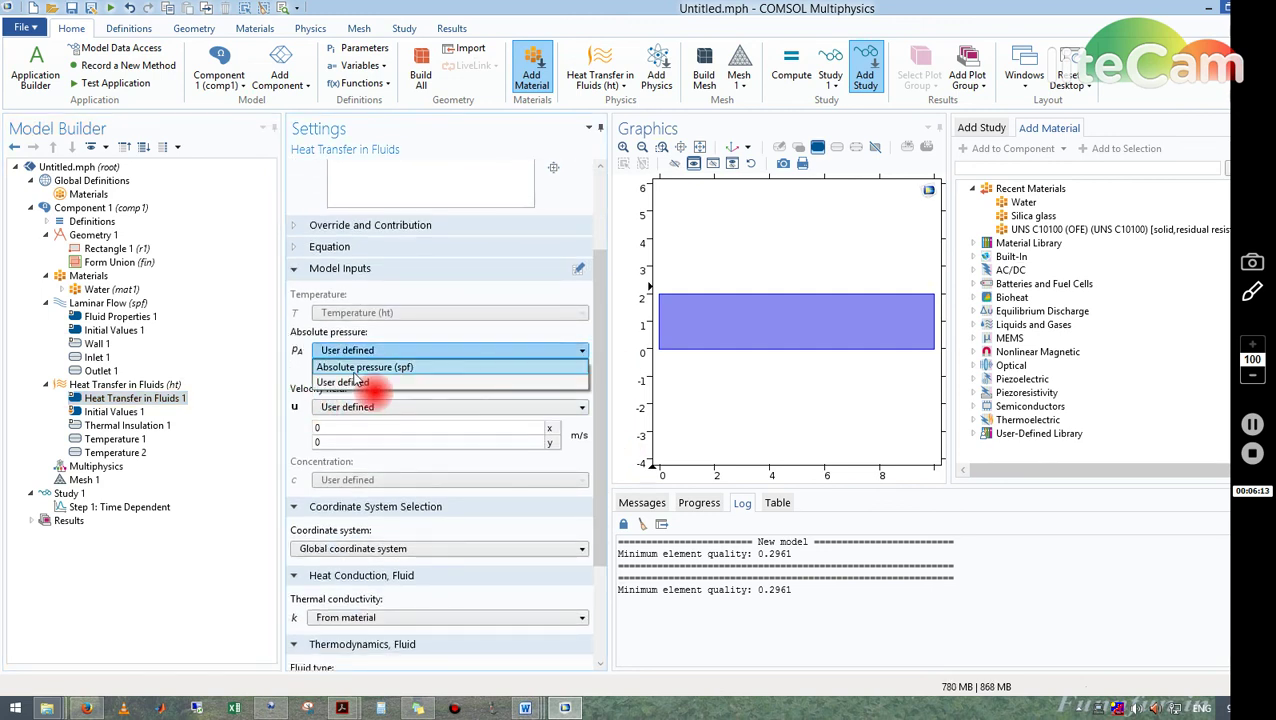
click(355, 369)
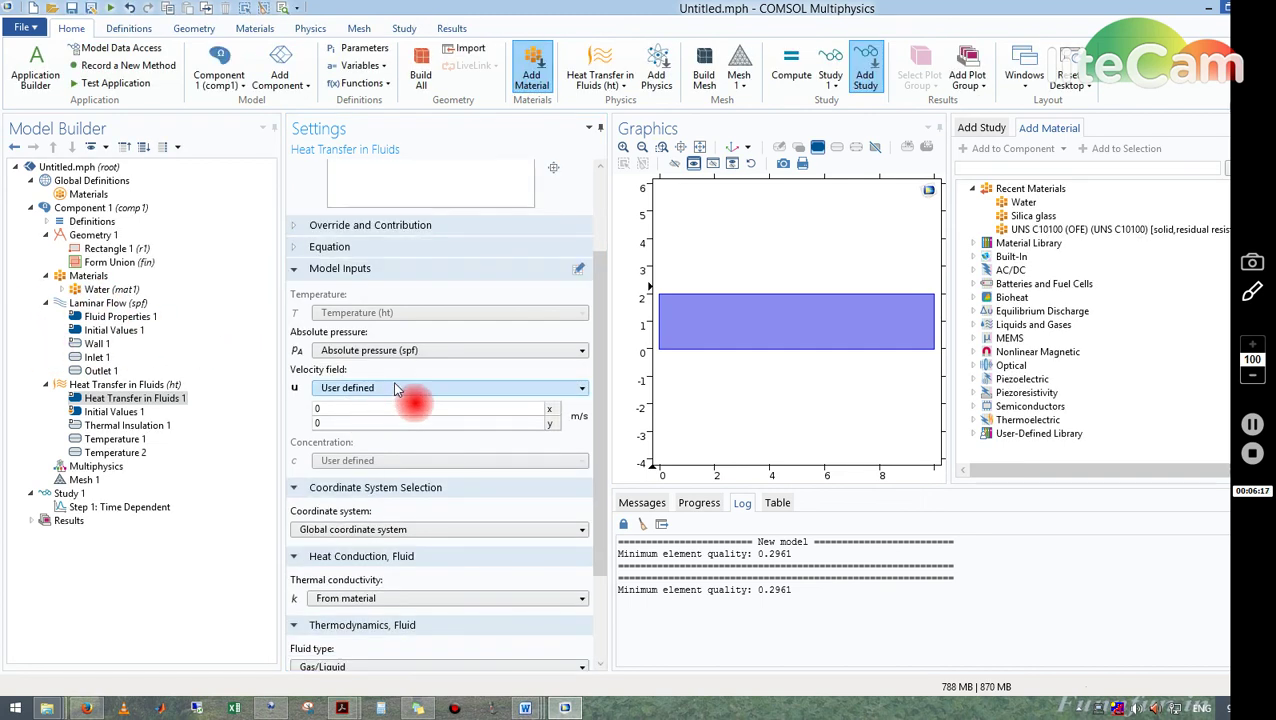
click(390, 390)
click(390, 403)
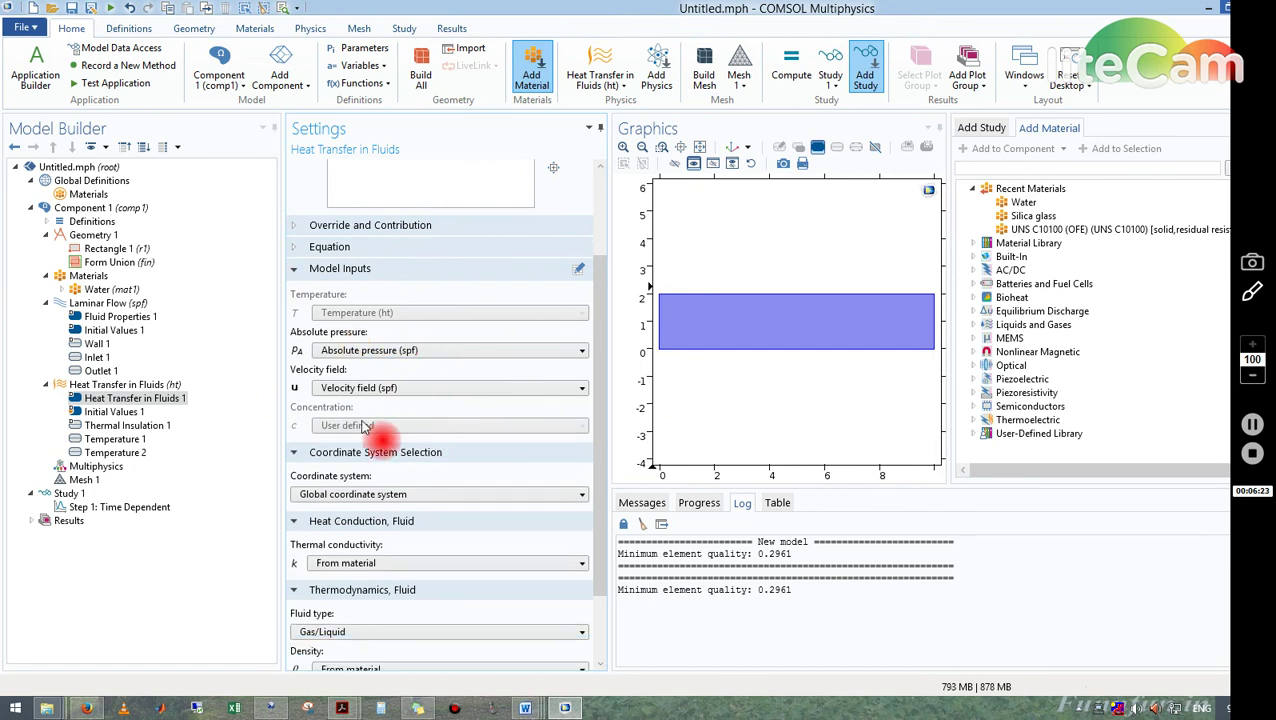
Build Mesh 1 and compute the Time Dependent study, watching the convergence plot.
click(85, 480)
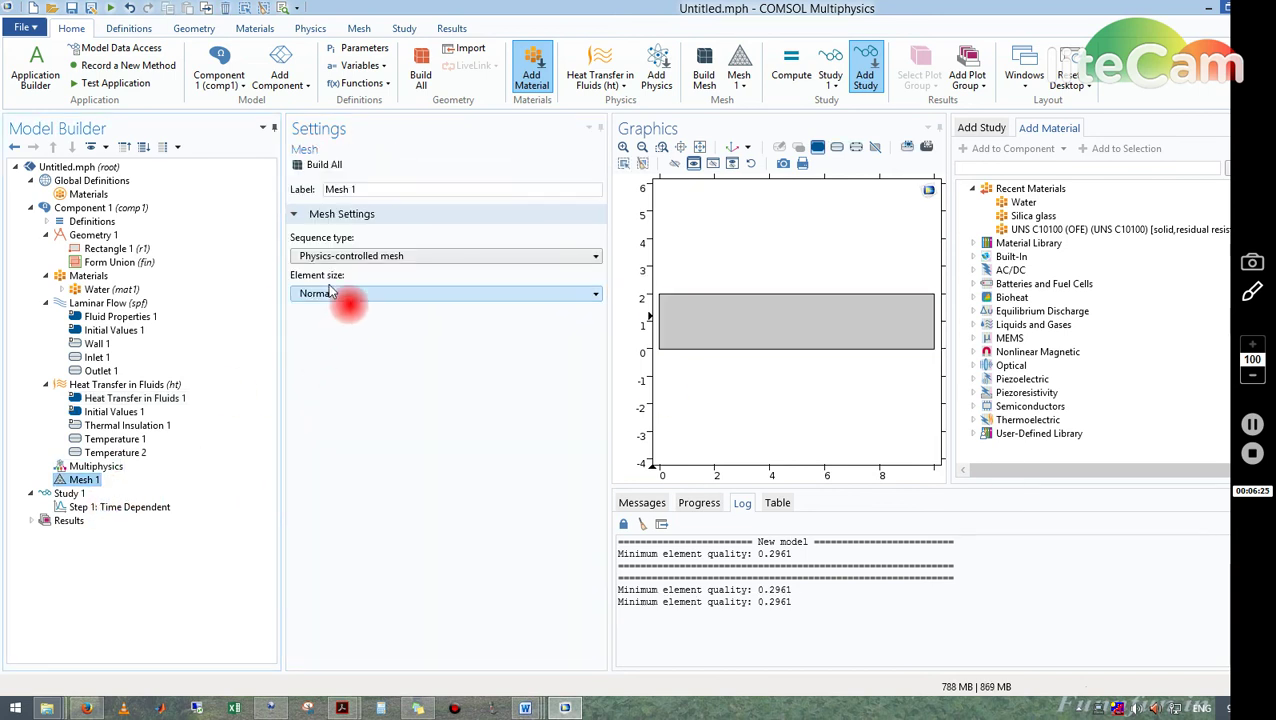
click(323, 166)
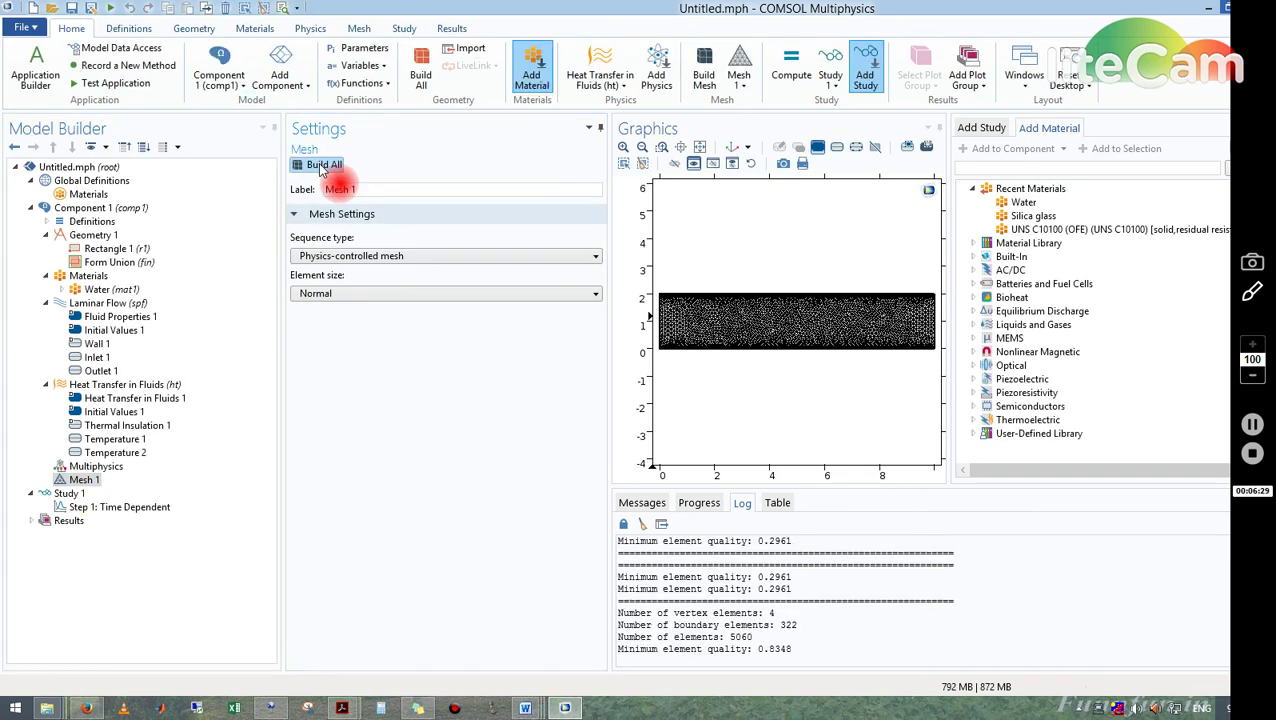
click(90, 507)
click(54, 495)
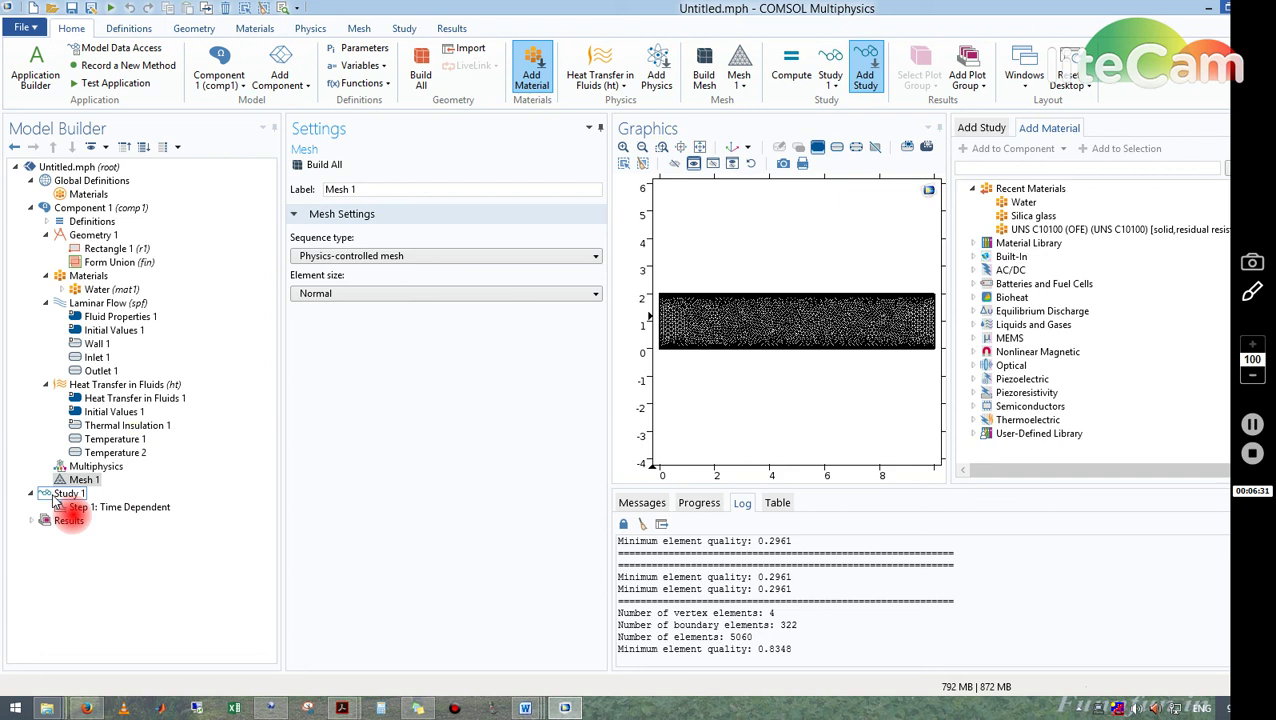
click(104, 508)
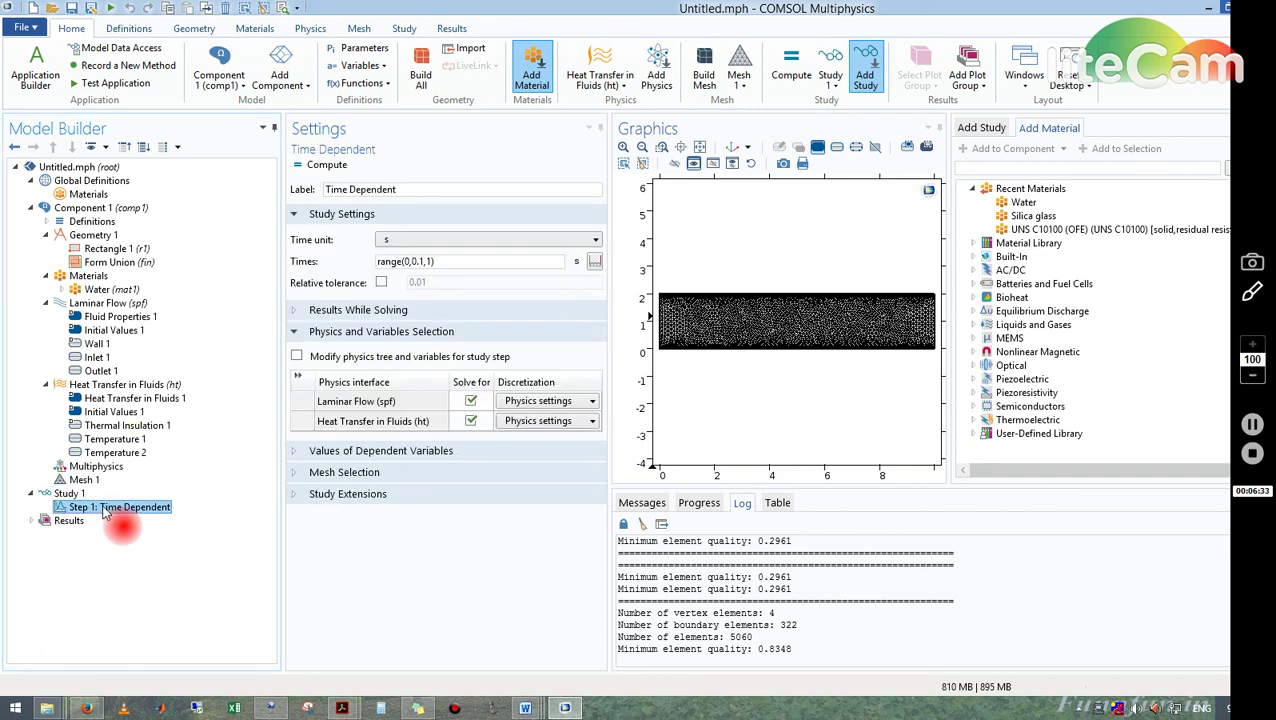
click(314, 167)
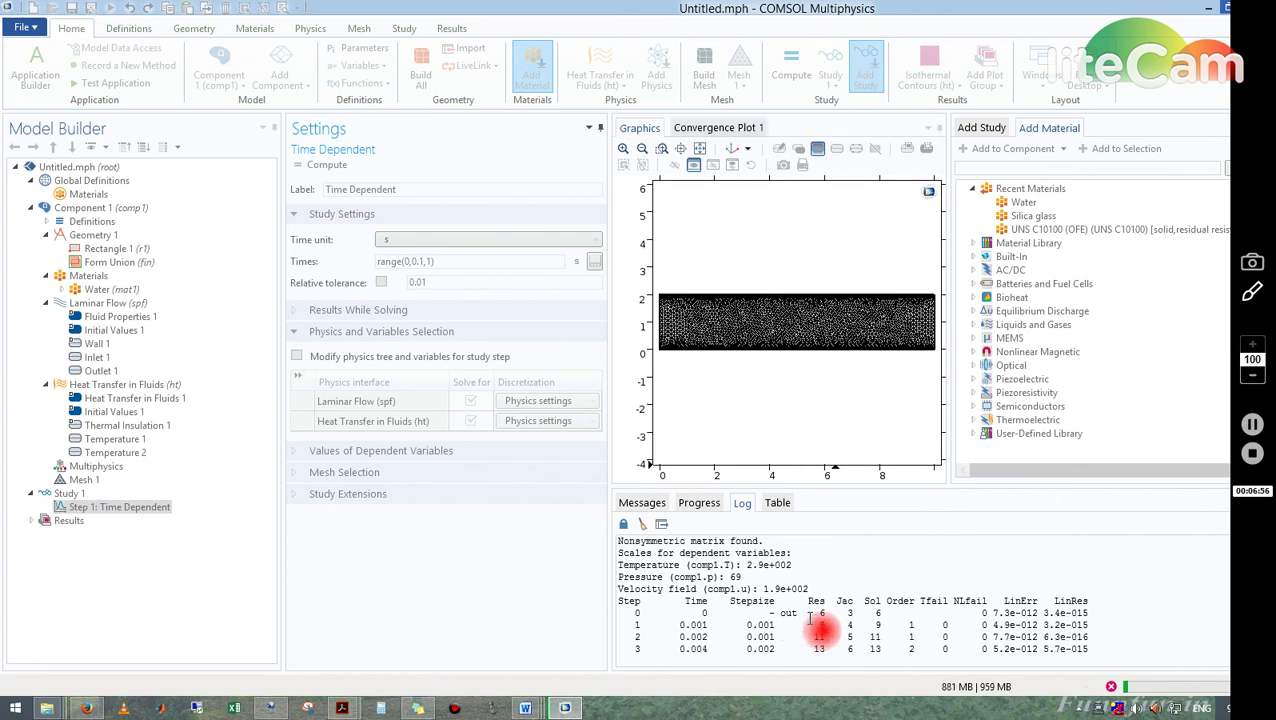
click(741, 130)
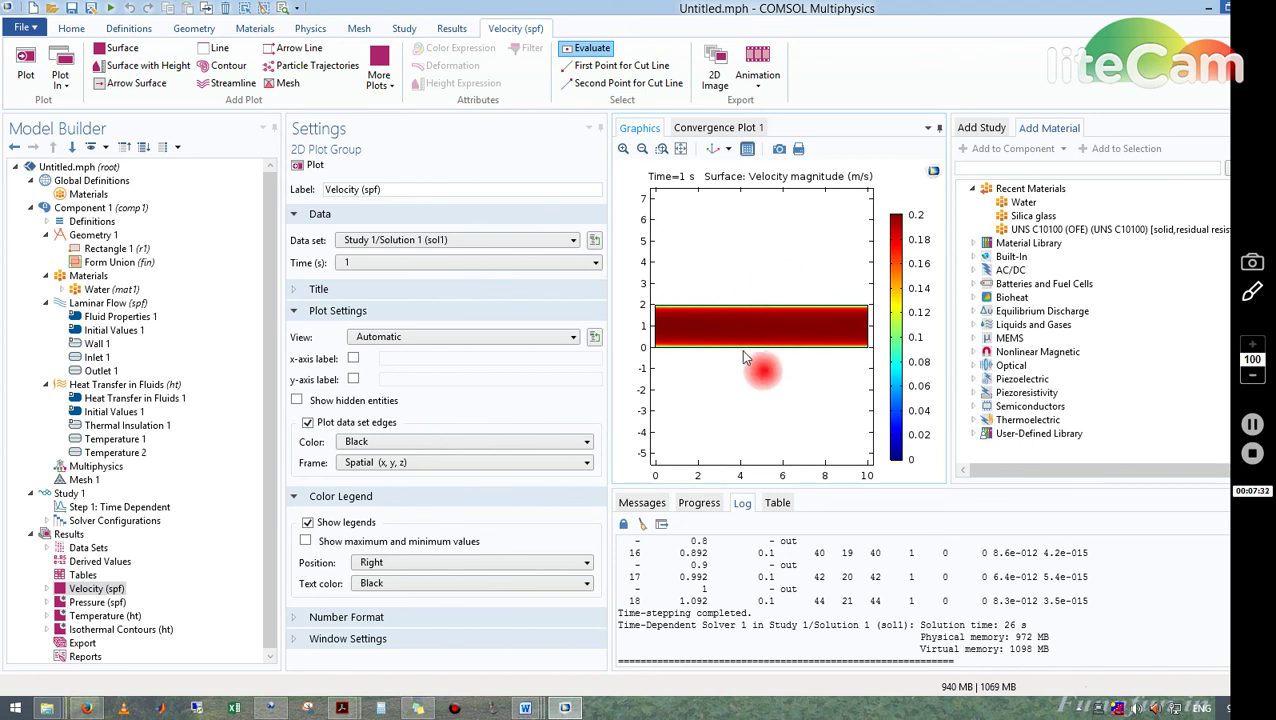
Show the Pressure (spf) contours, then the Temperature (ht) surface plot.
click(100, 602)
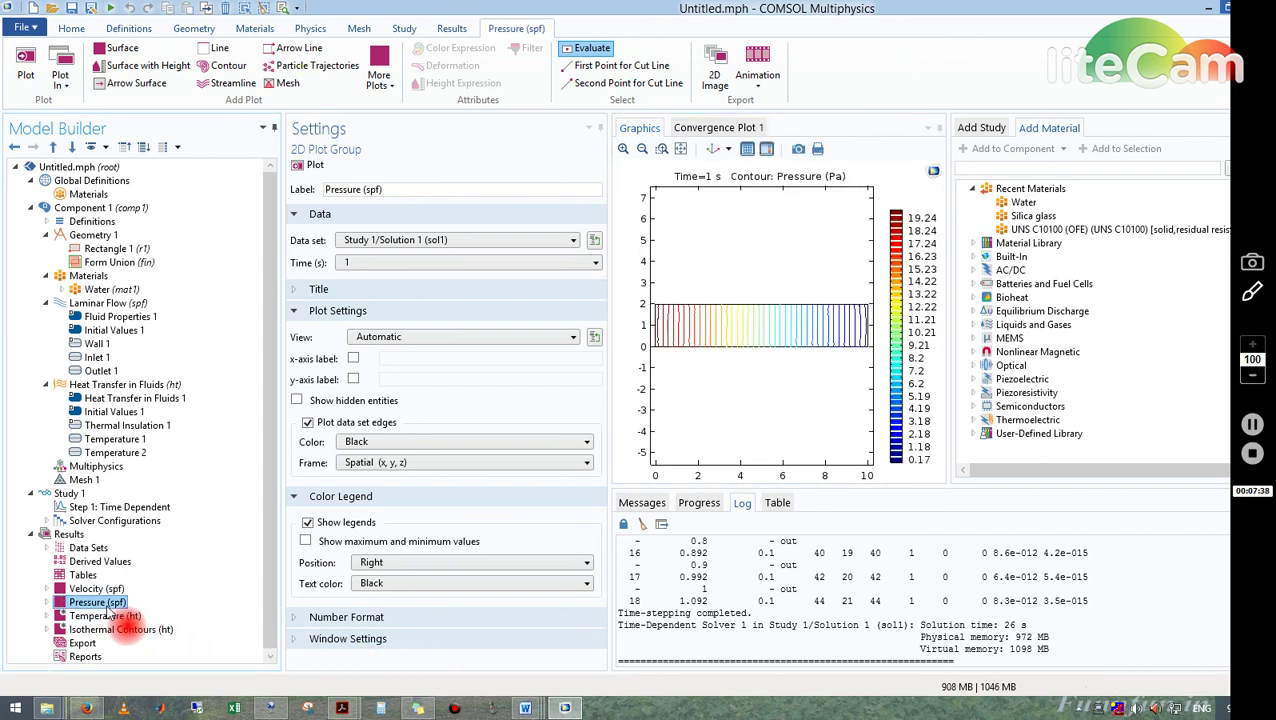
click(110, 616)
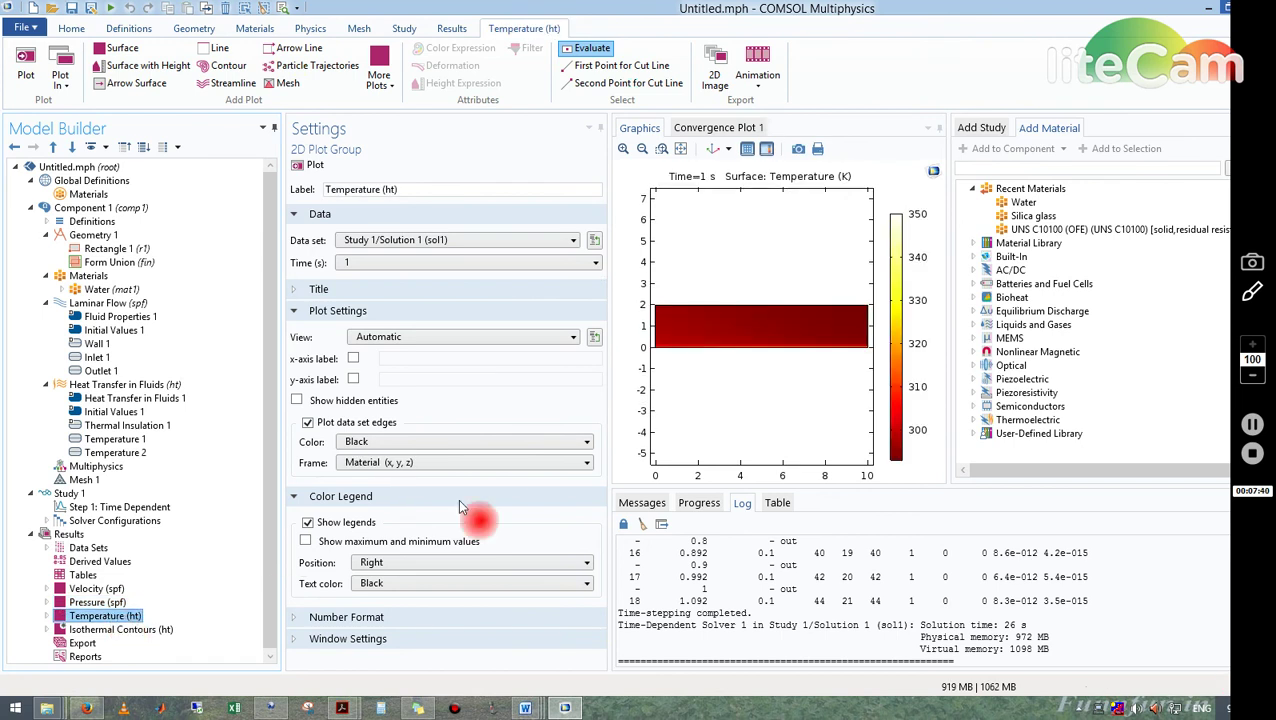
Zoom-box repeatedly onto the hot bottom-wall layer near x = 5.5.
click(662, 149)
drag(718, 241, 826, 413)
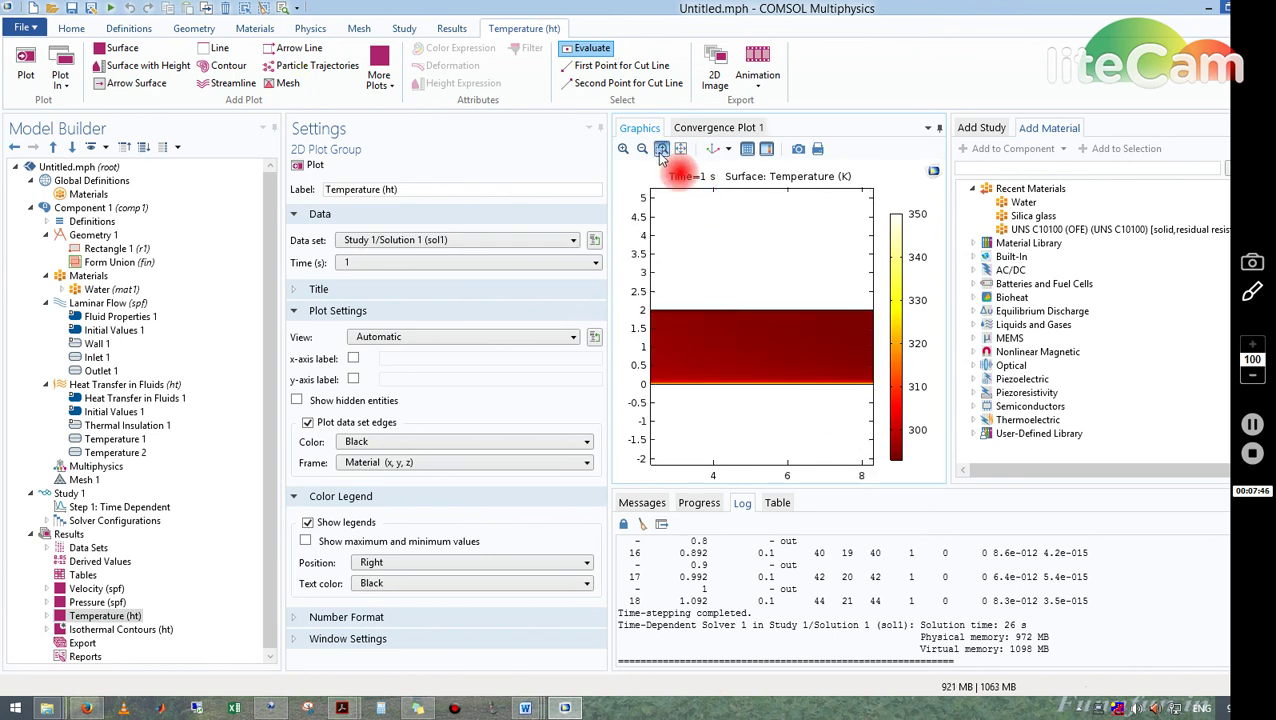
drag(697, 272, 810, 430)
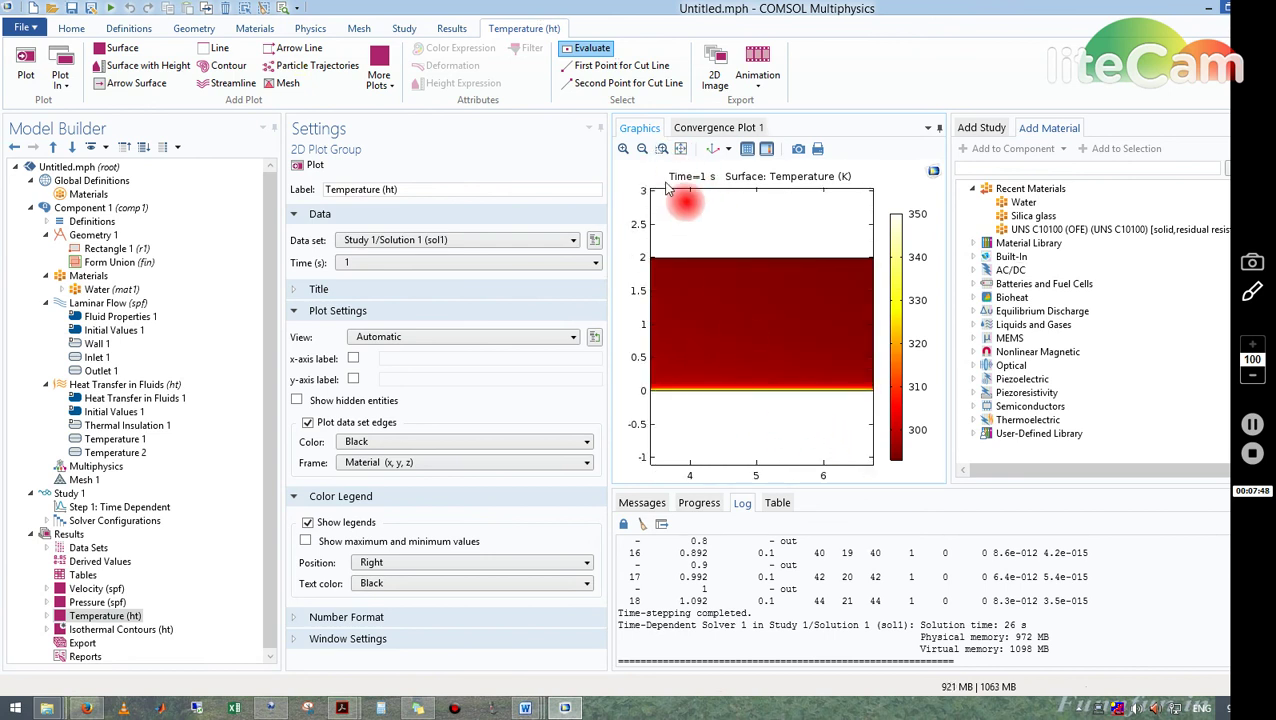
drag(726, 397, 858, 449)
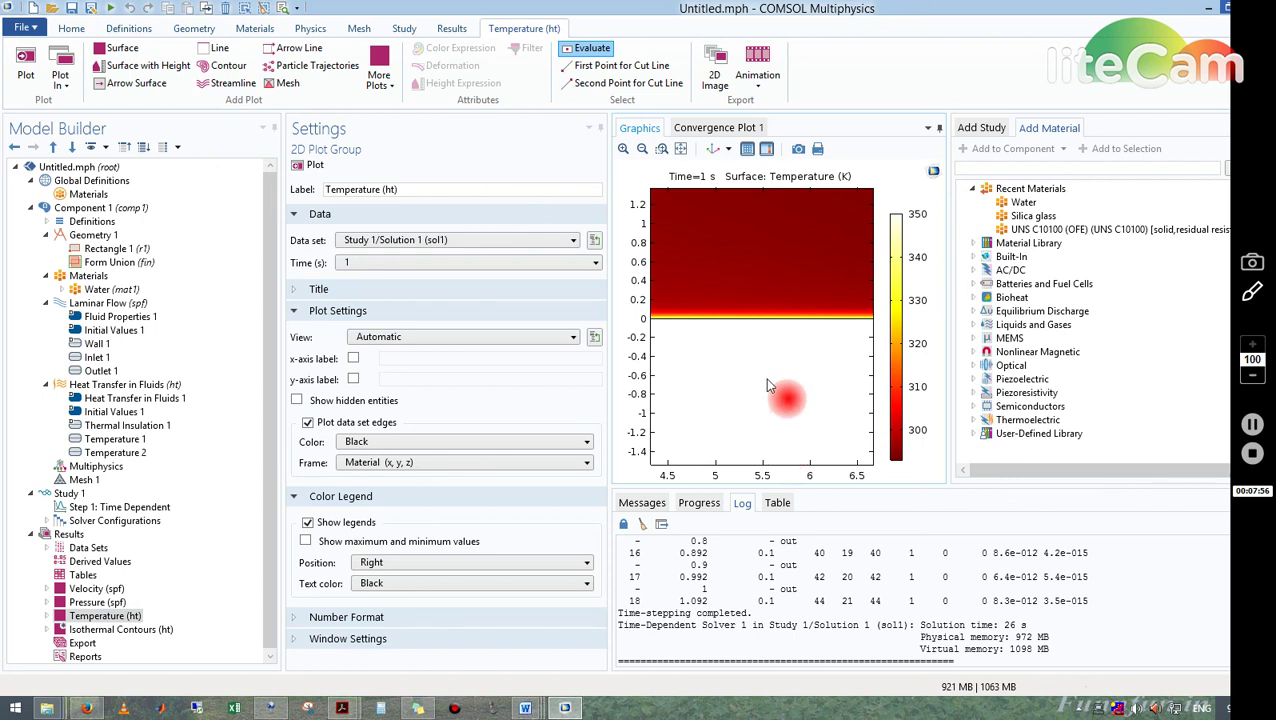
Evaluate temperature at five points rising from the bottom wall near x = 5.4, then zoom to extents.
click(753, 320)
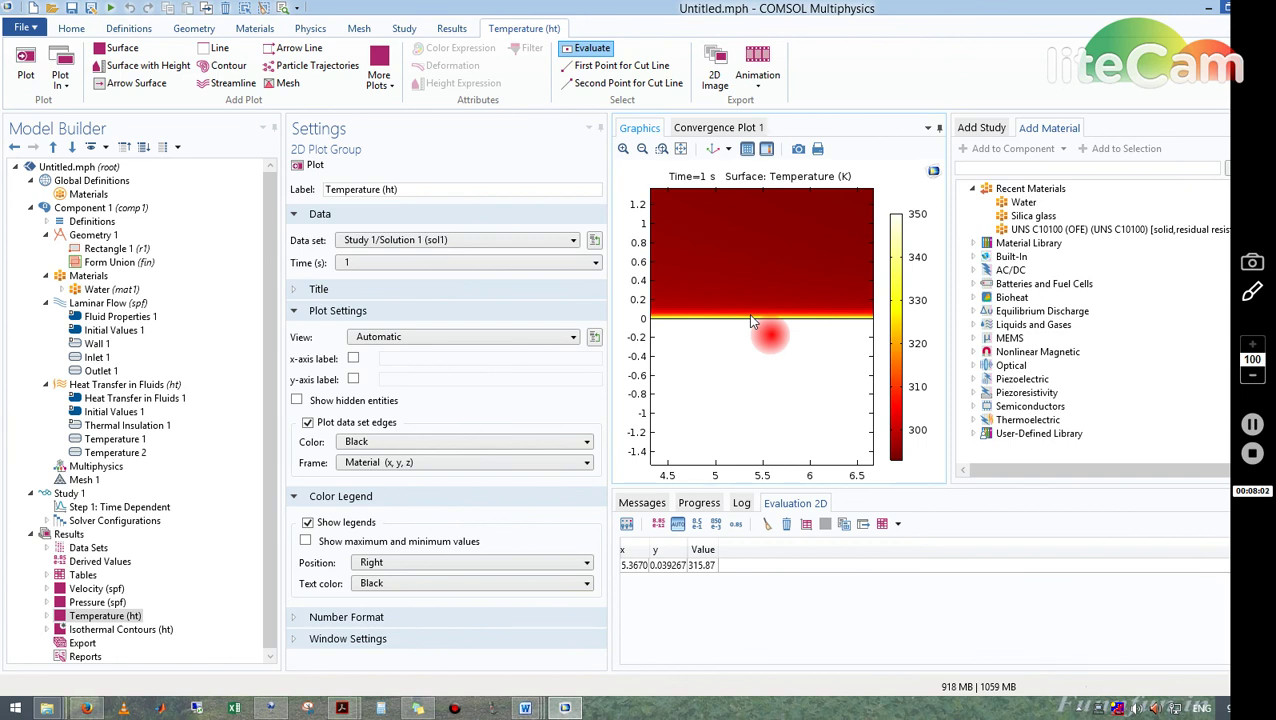
click(755, 307)
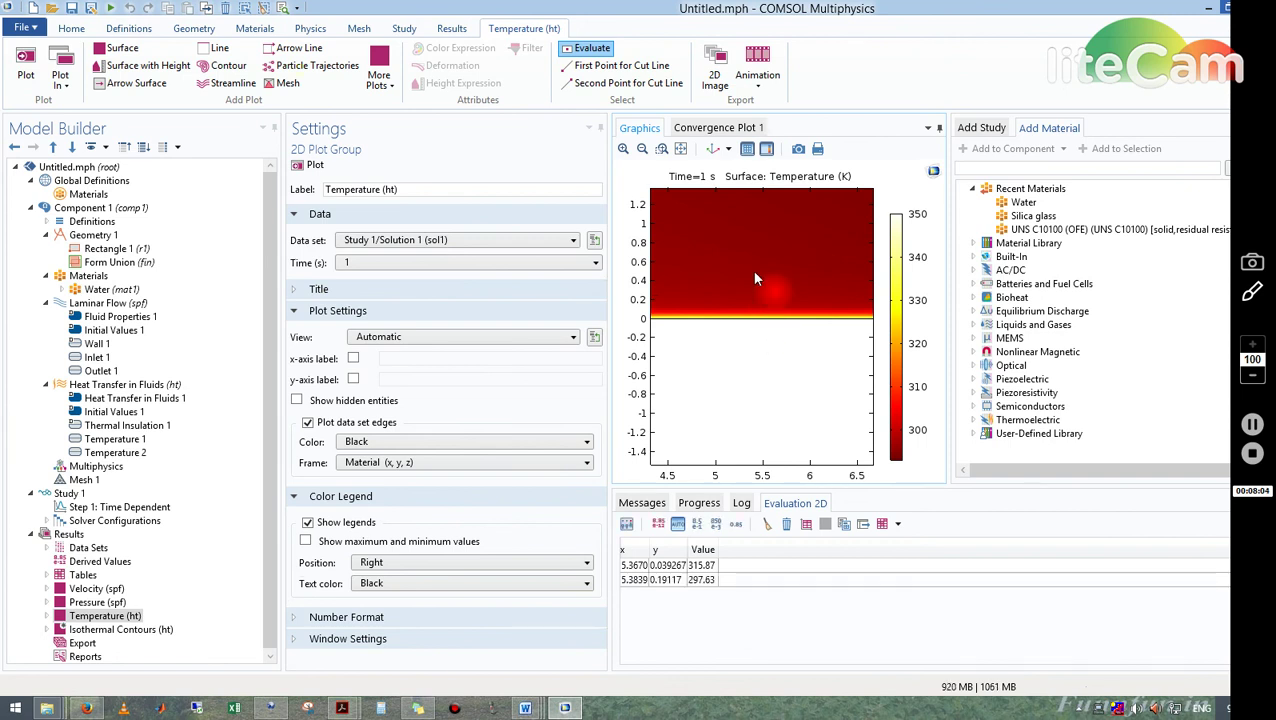
click(756, 274)
click(756, 247)
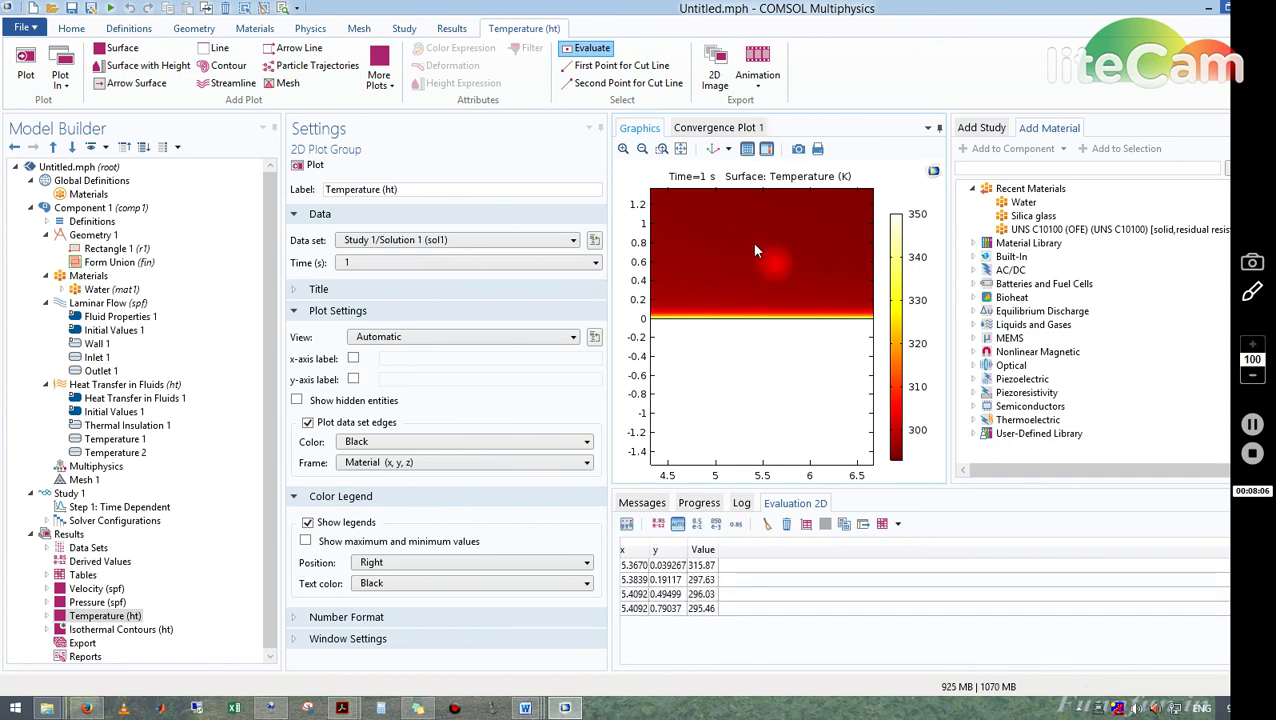
click(759, 216)
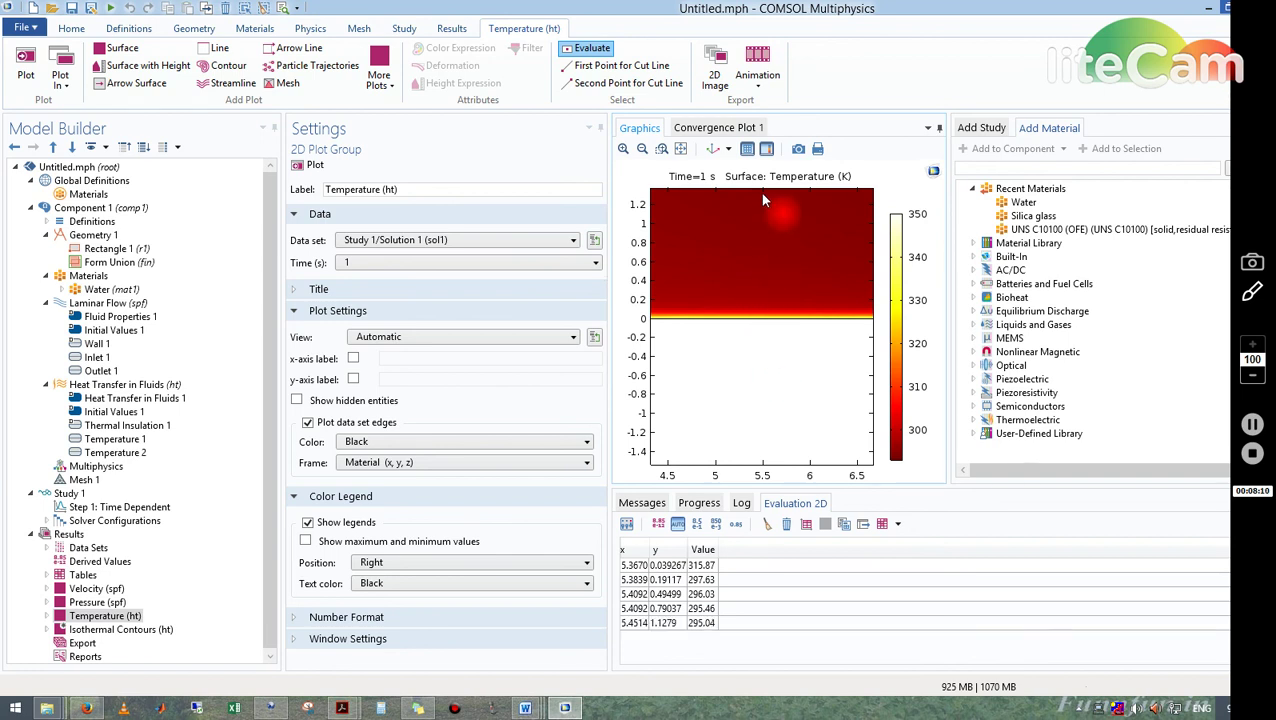
click(680, 148)
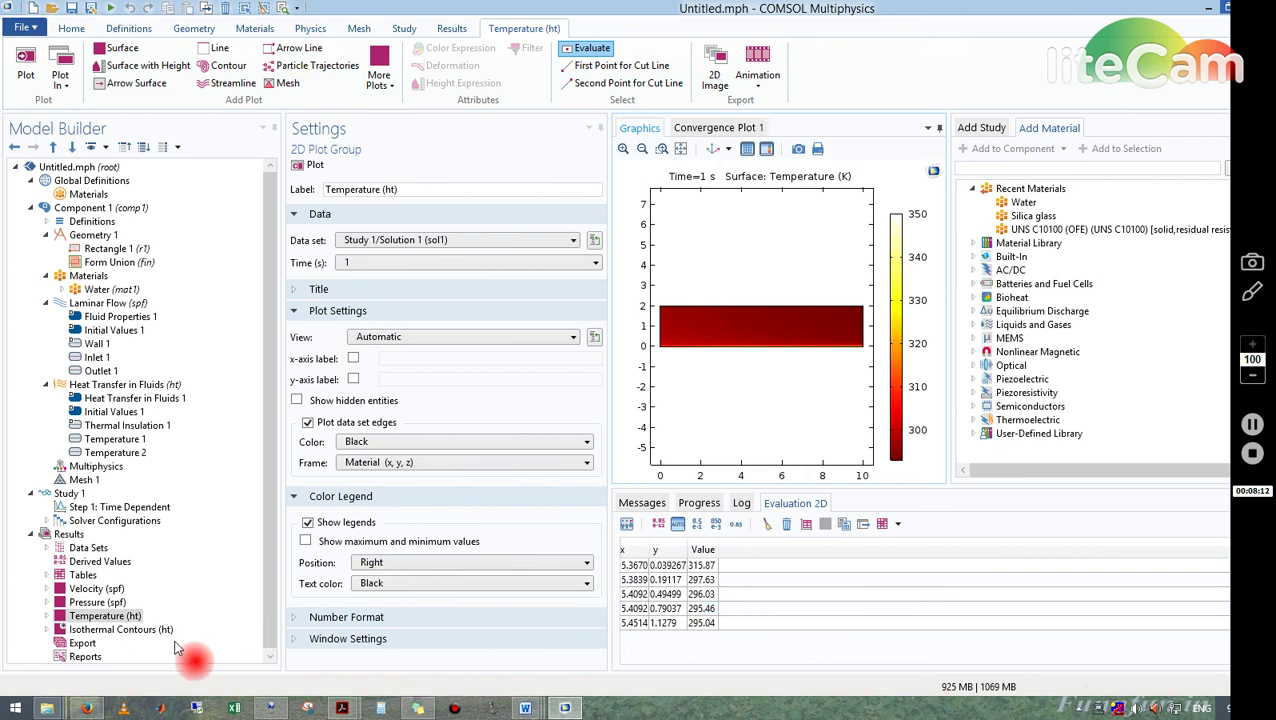
scroll(272, 604, down, 1)
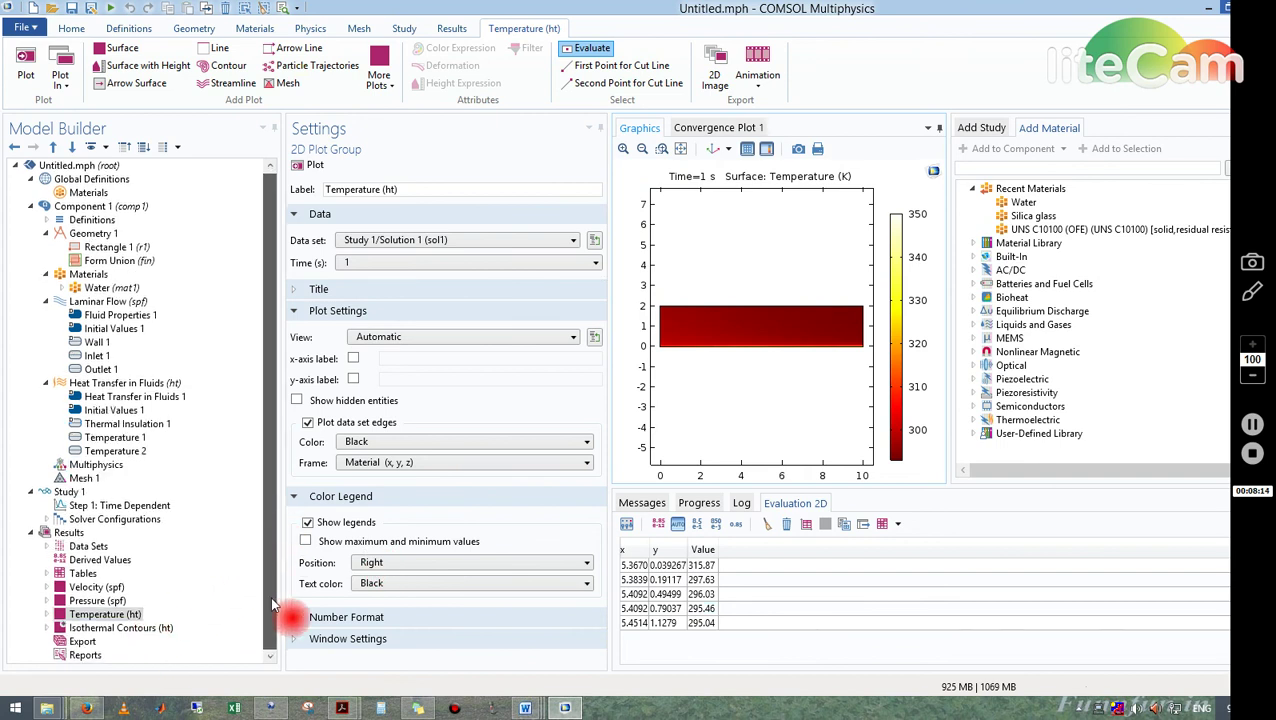
Add a Cut Line 2D data set from (4, 0) to (4, 2) cm and preview it.
click(67, 533)
right_click(64, 535)
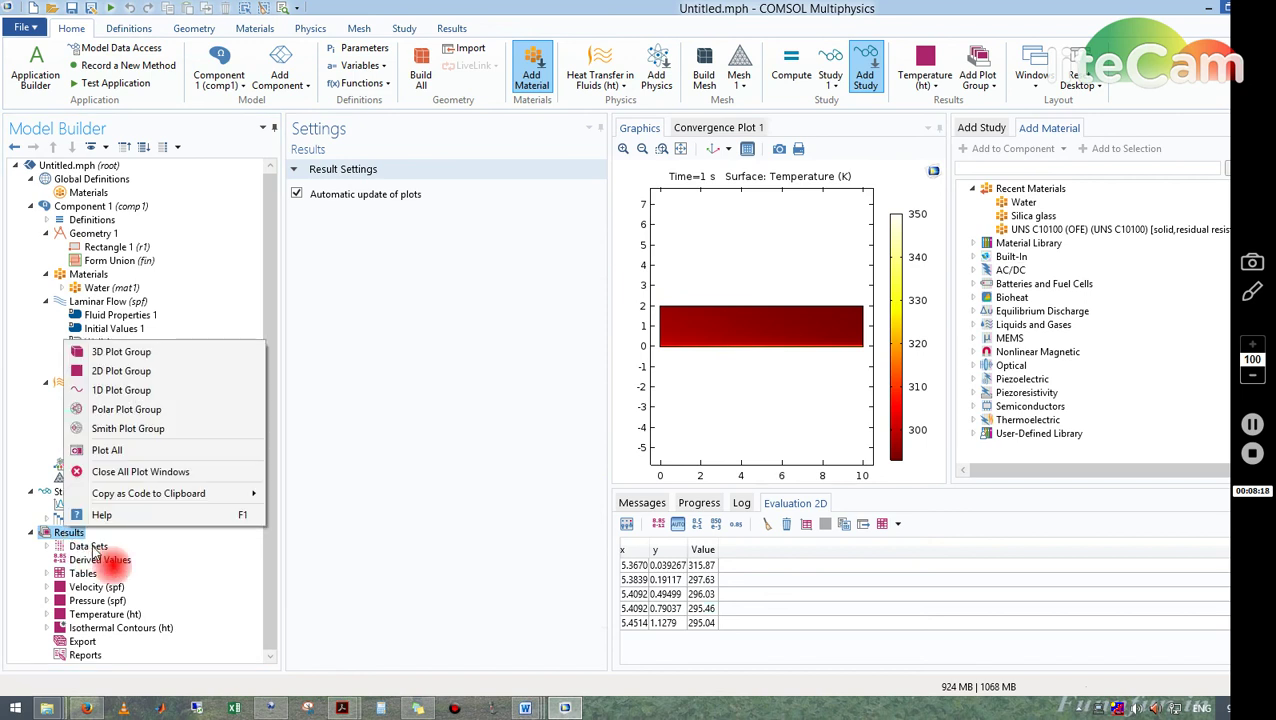
click(90, 547)
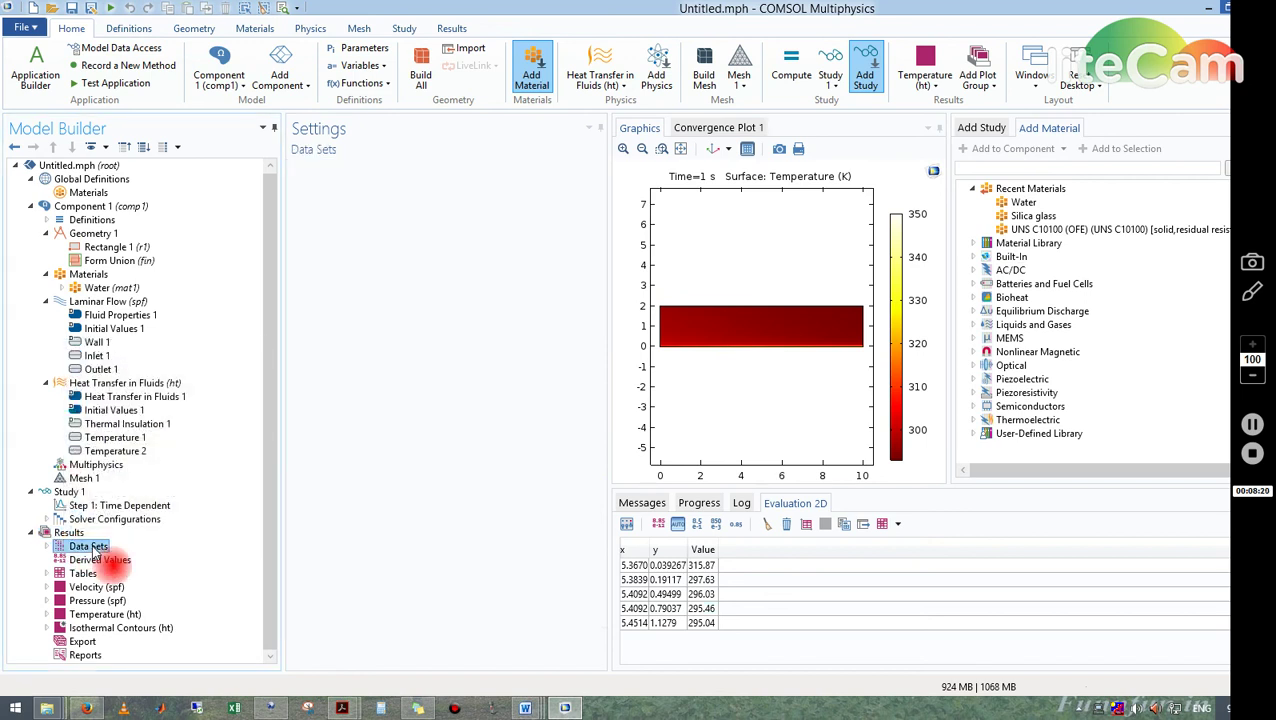
right_click(92, 548)
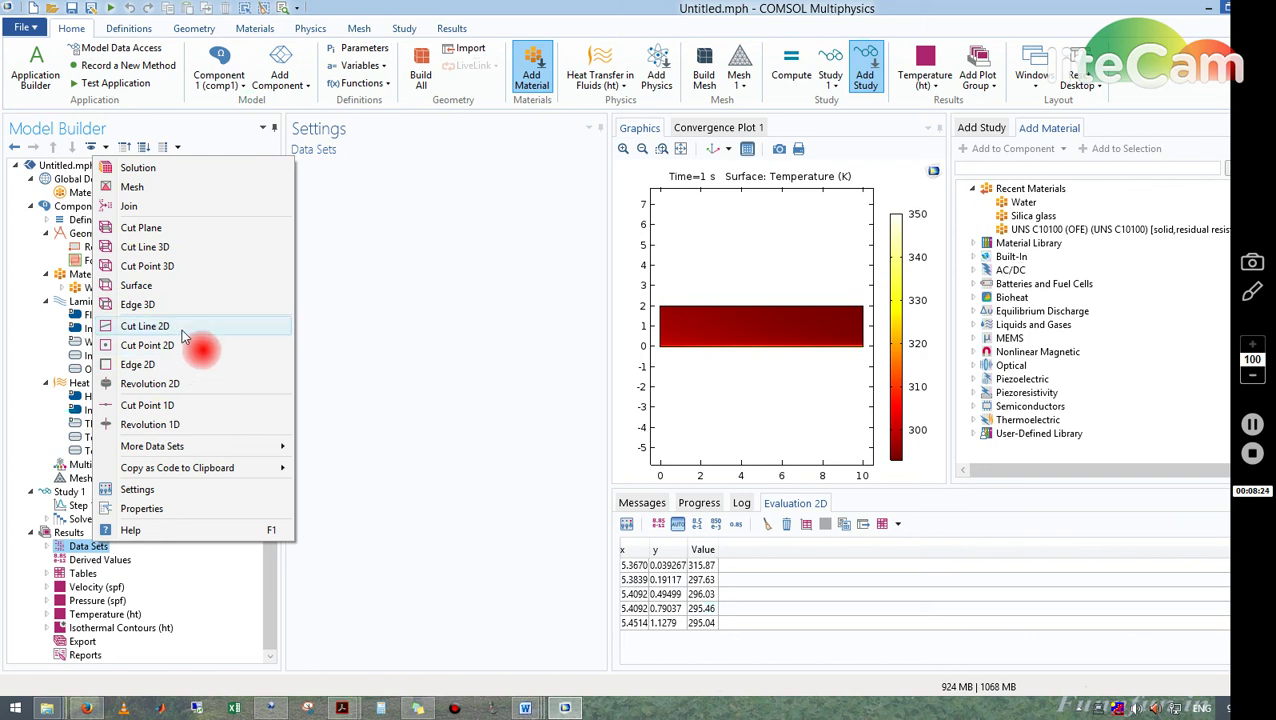
click(145, 326)
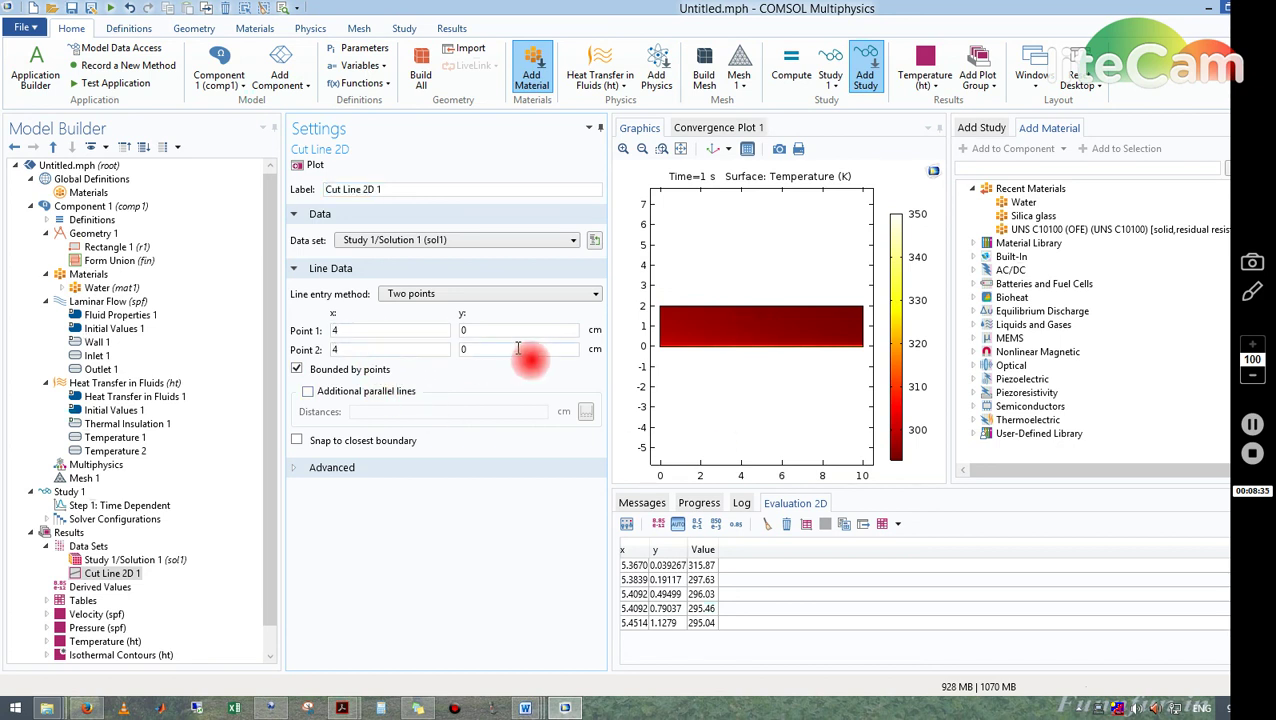
click(316, 166)
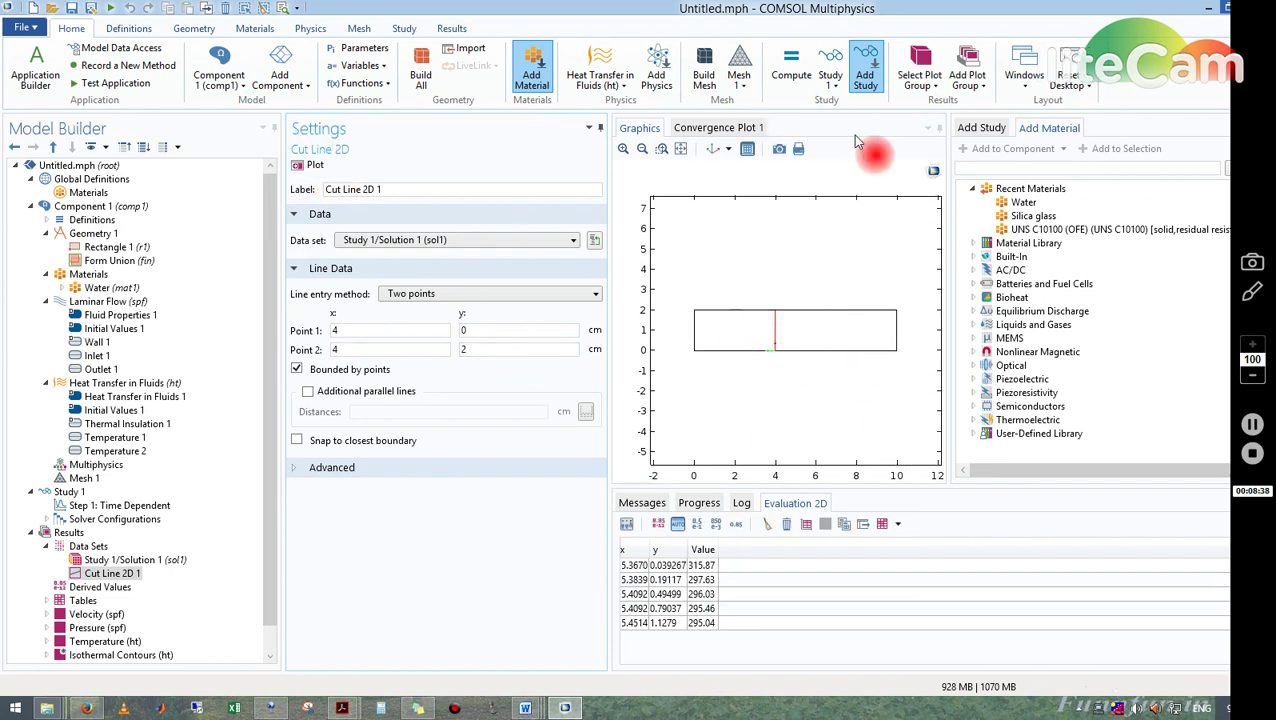
click(70, 536)
Add a 1D plot group using data set Cut Line 2D 1 with time selection Last.
right_click(74, 537)
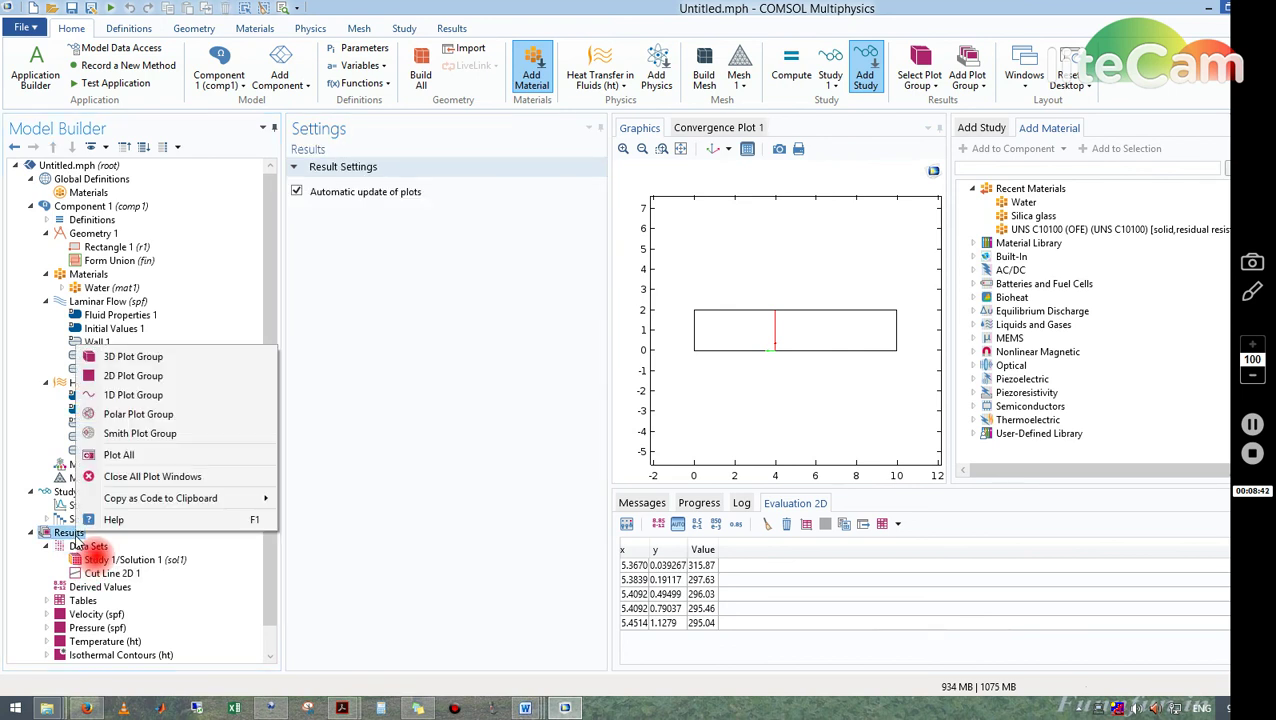
click(173, 397)
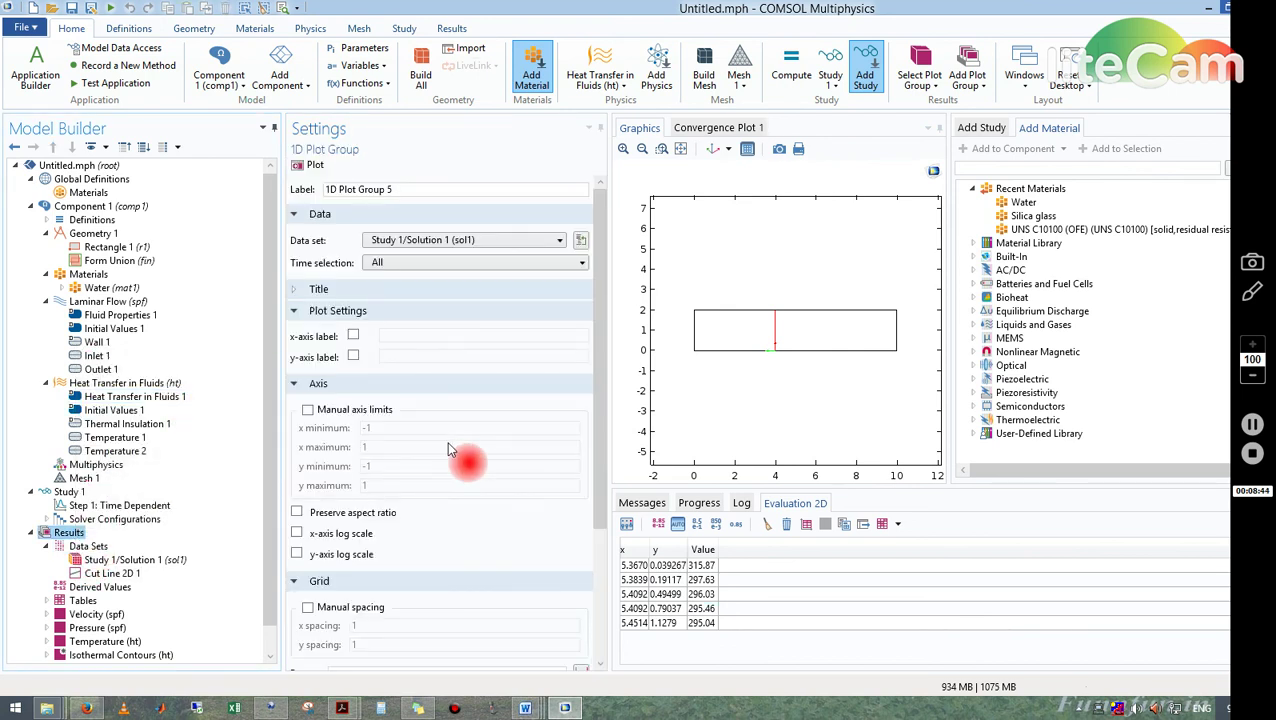
click(481, 241)
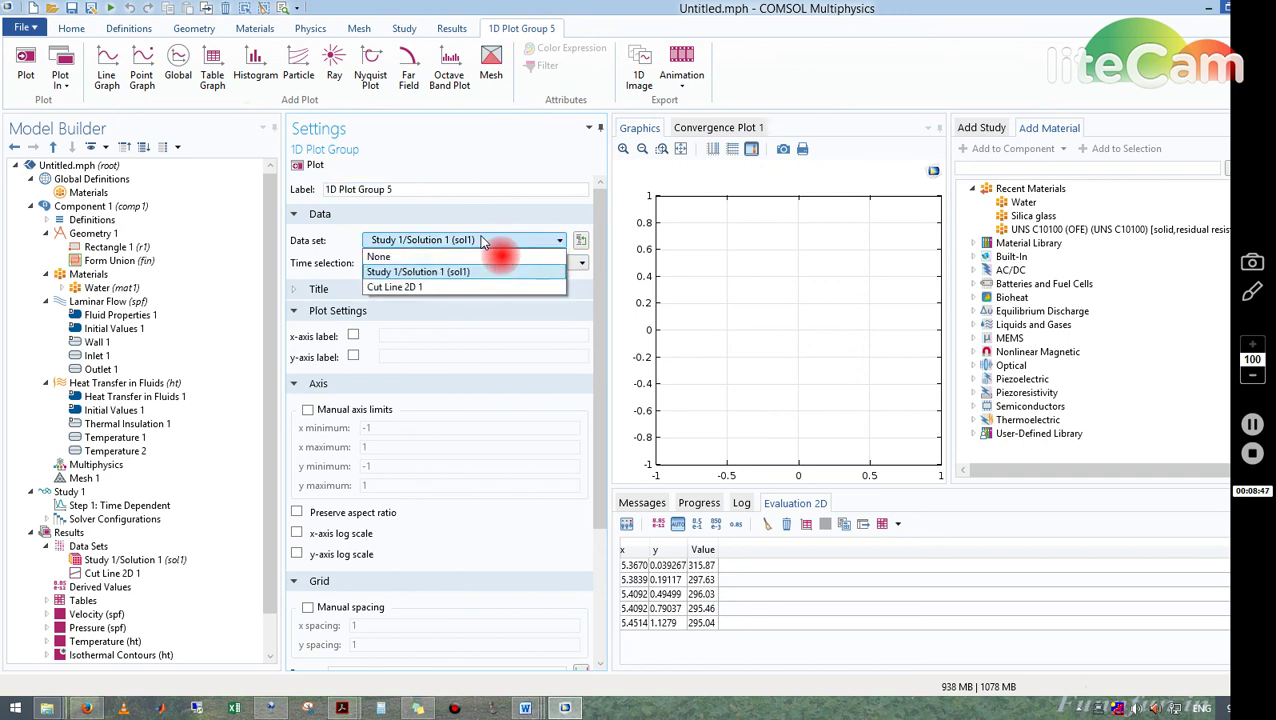
click(420, 288)
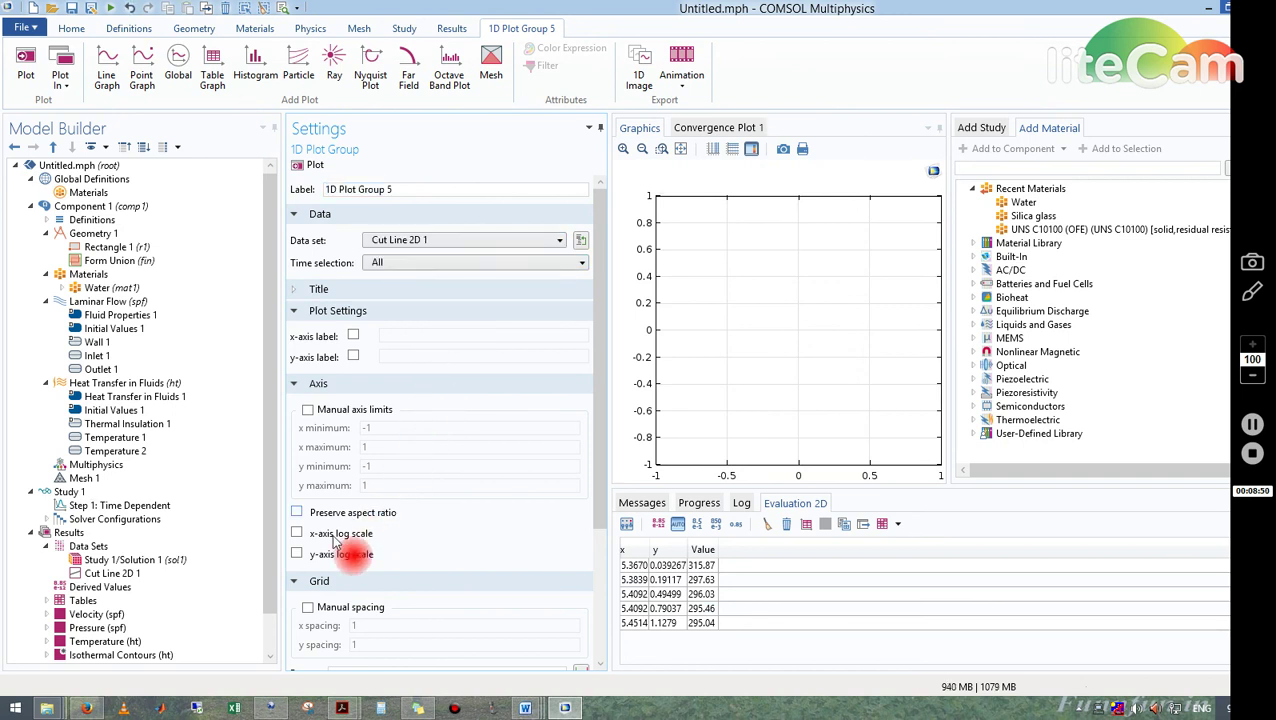
click(464, 263)
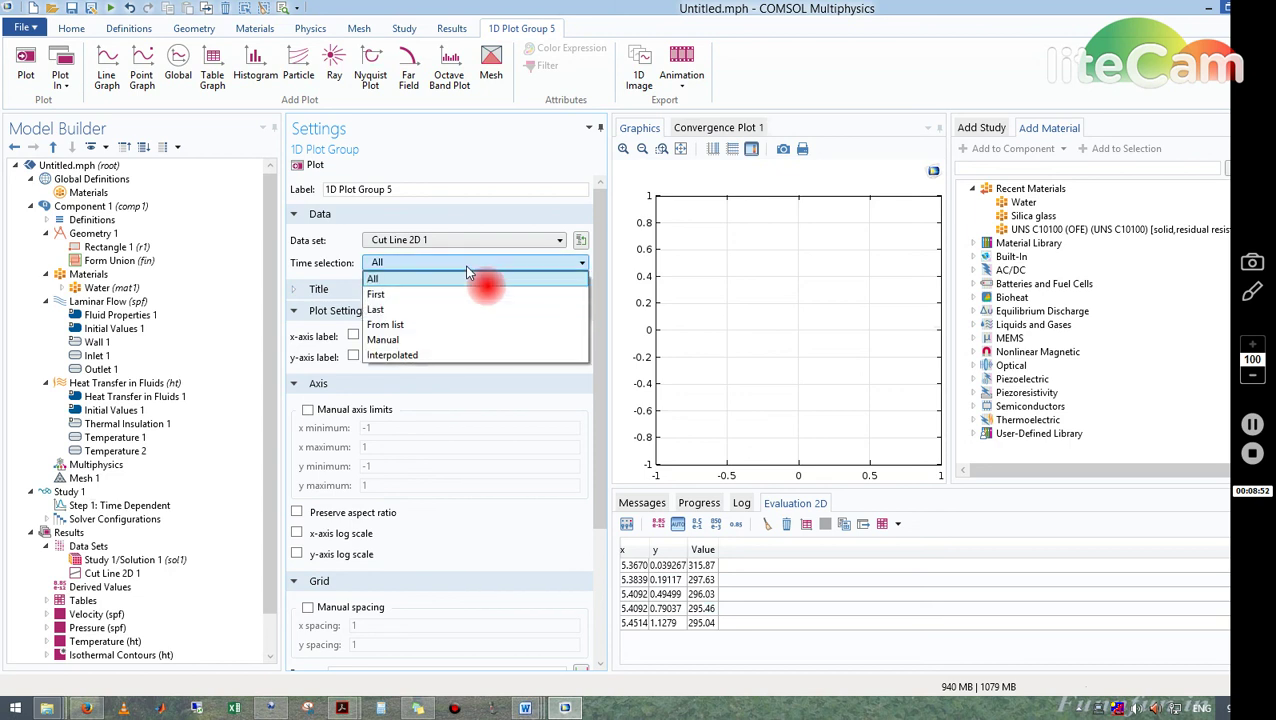
click(412, 309)
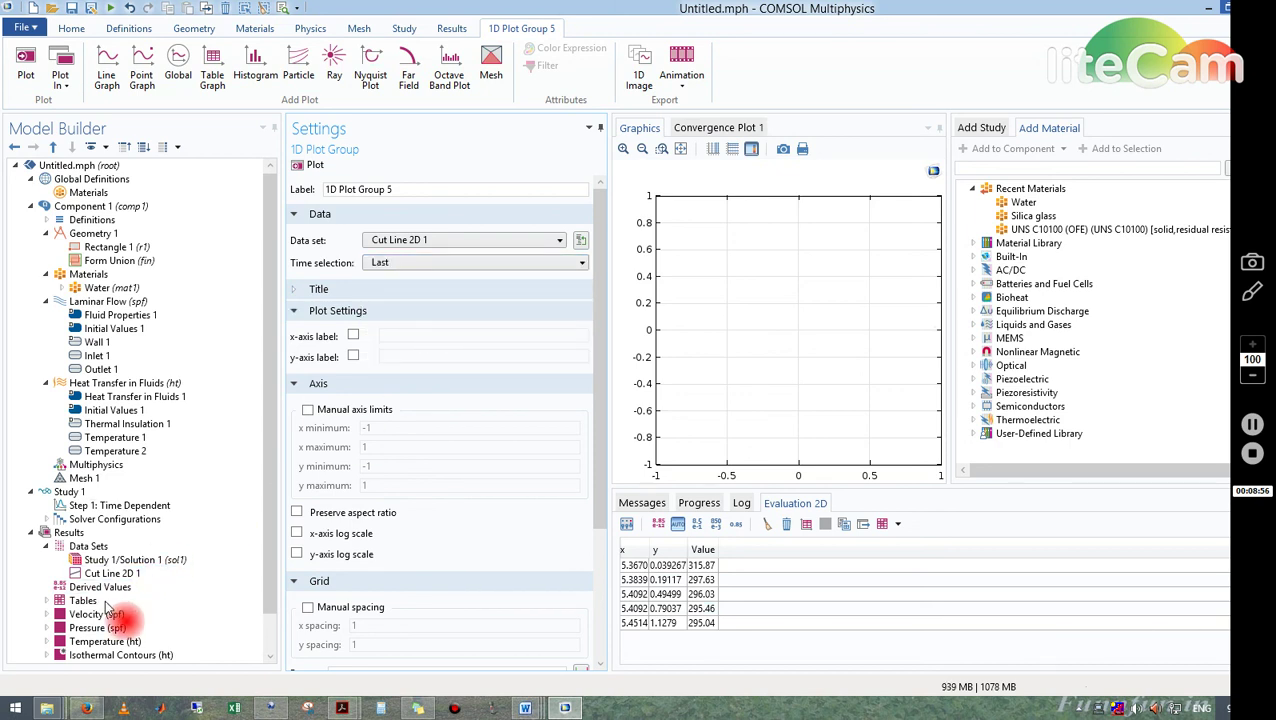
scroll(268, 525, down, 1)
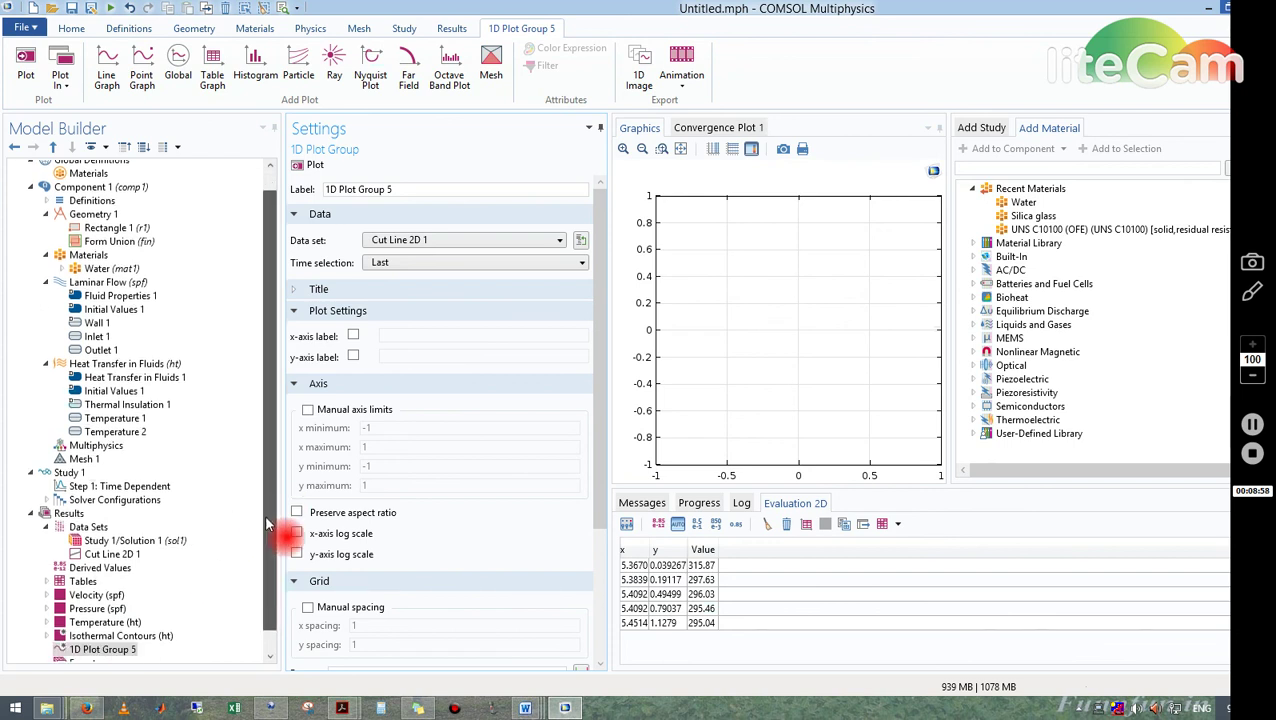
scroll(268, 525, down, 1)
Plot a line graph of velocity magnitude spf.U along the cut line in 1D Plot Group 5.
right_click(126, 638)
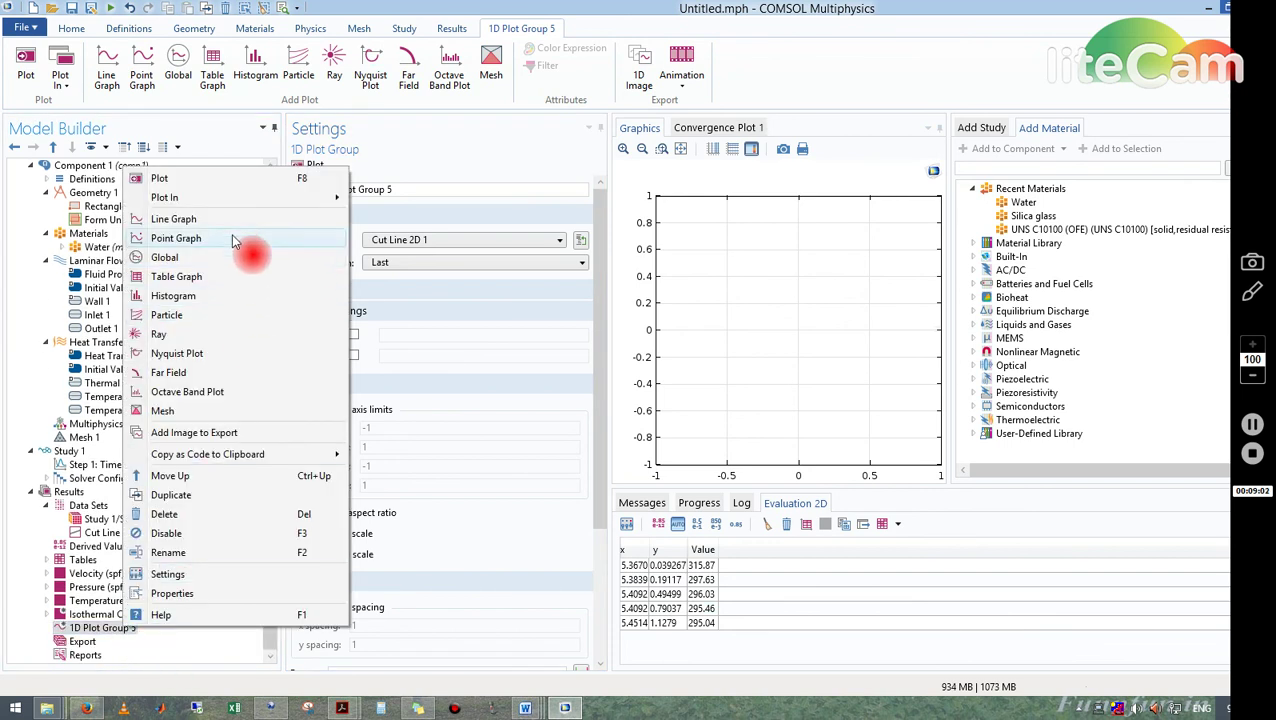
key(Escape)
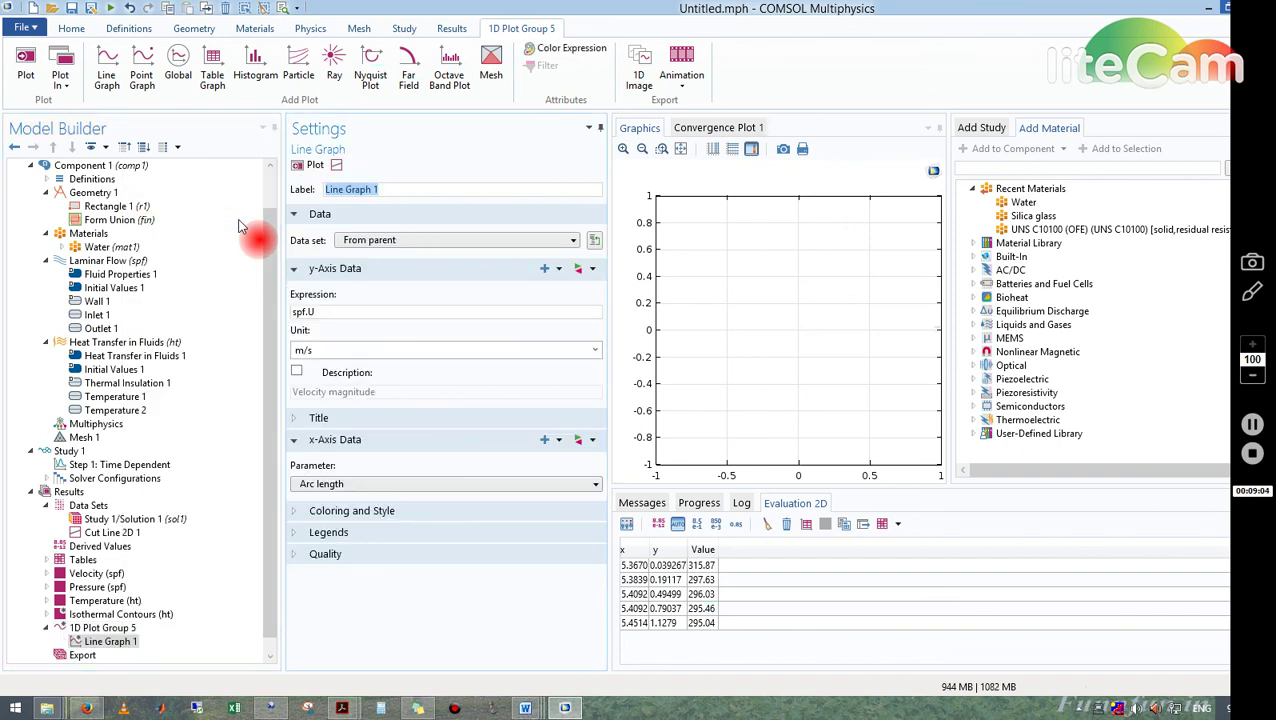
click(312, 167)
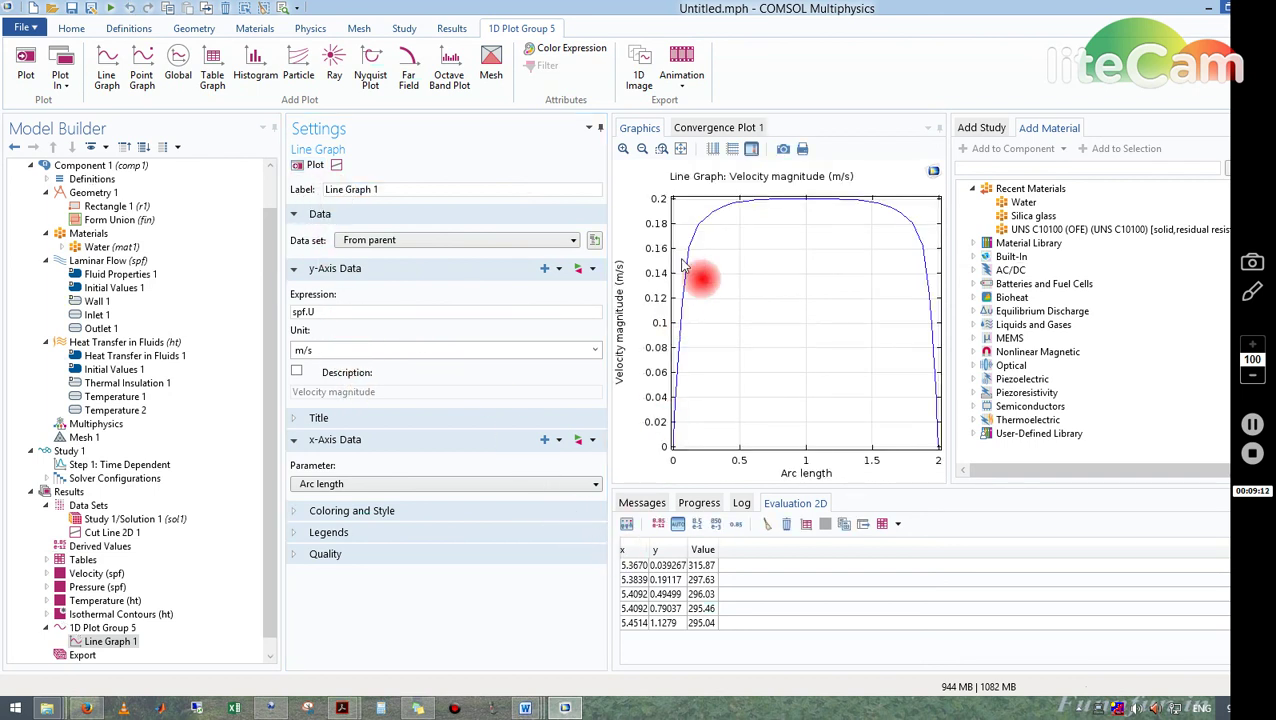
click(138, 627)
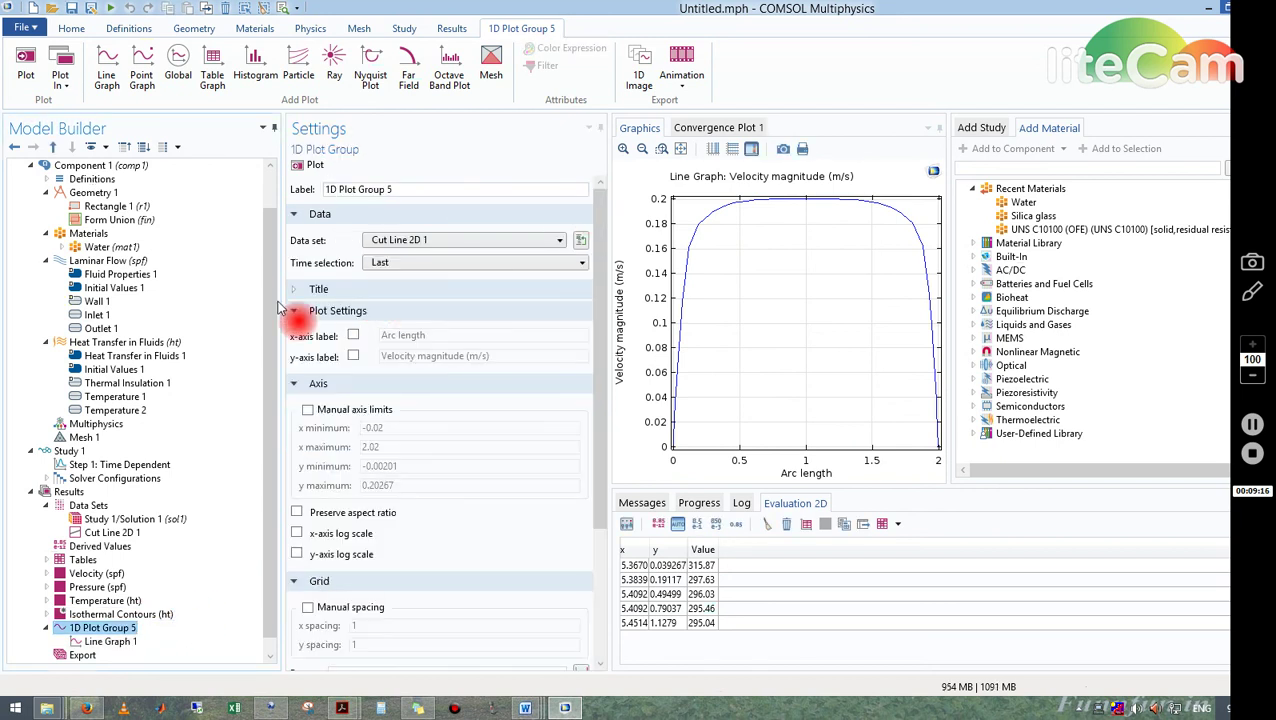
Set 1D Plot Group 5 time selection to All and replot the velocity curves.
click(528, 264)
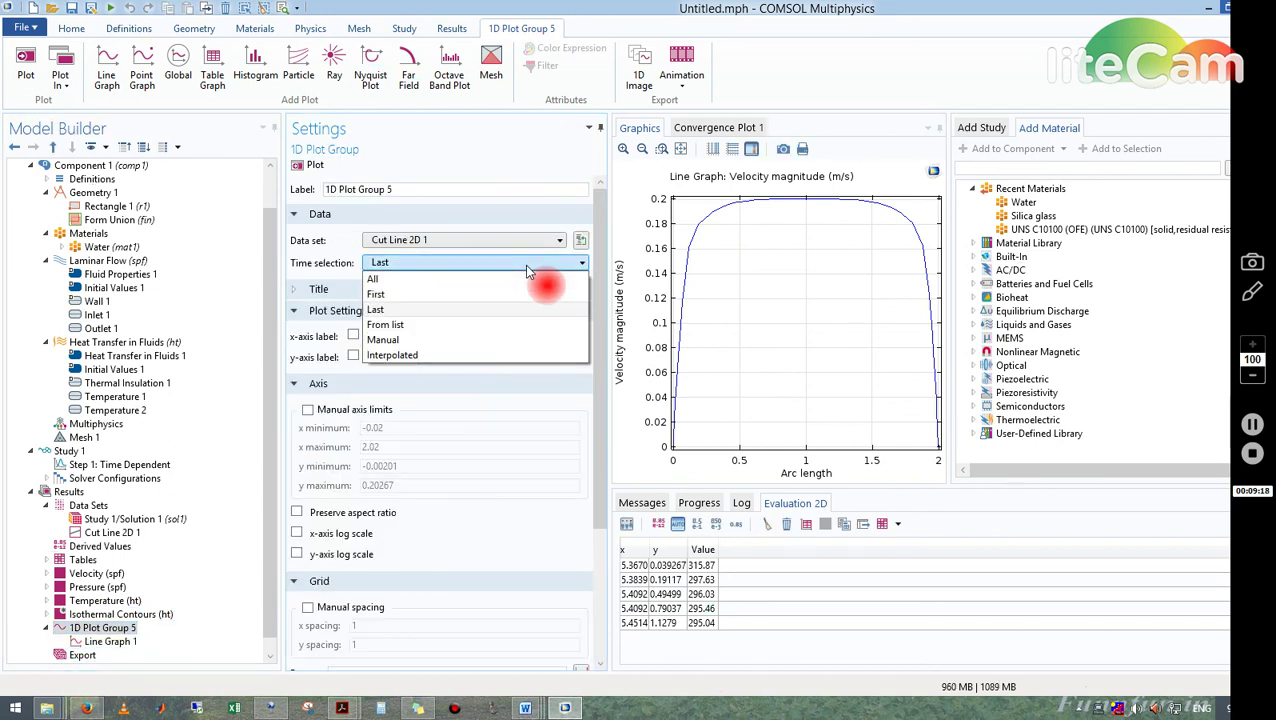
click(410, 280)
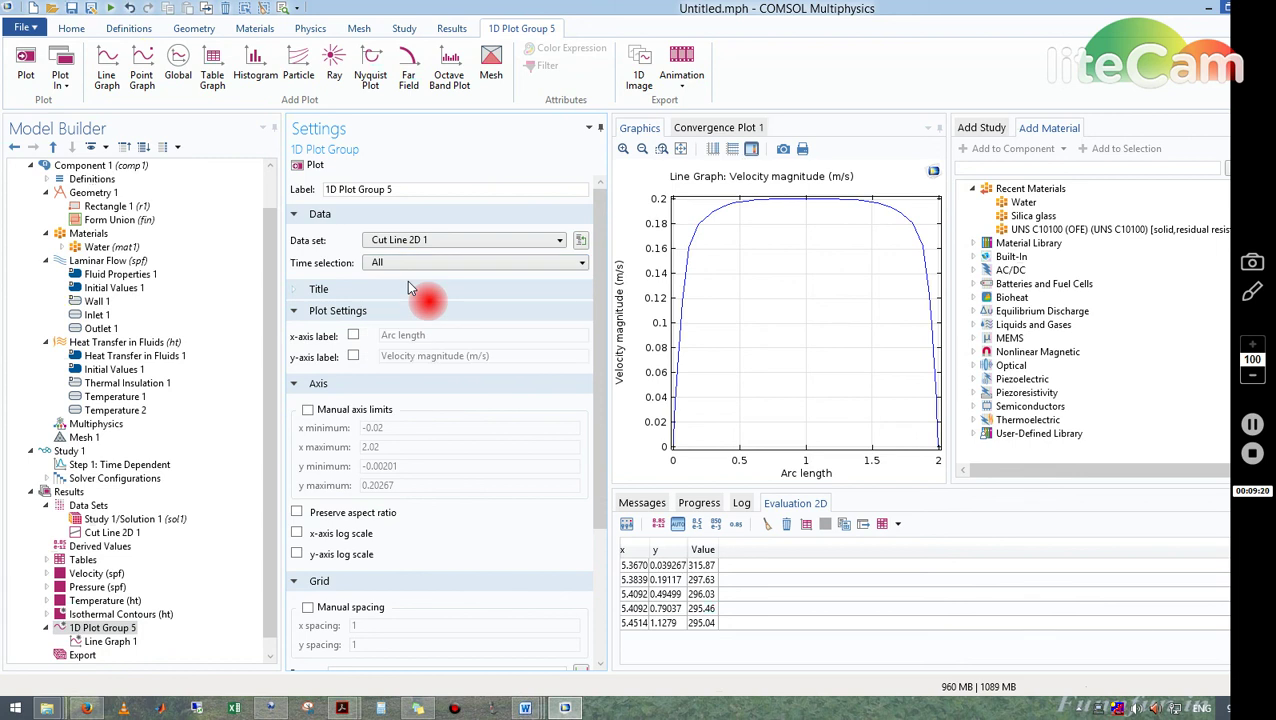
click(316, 167)
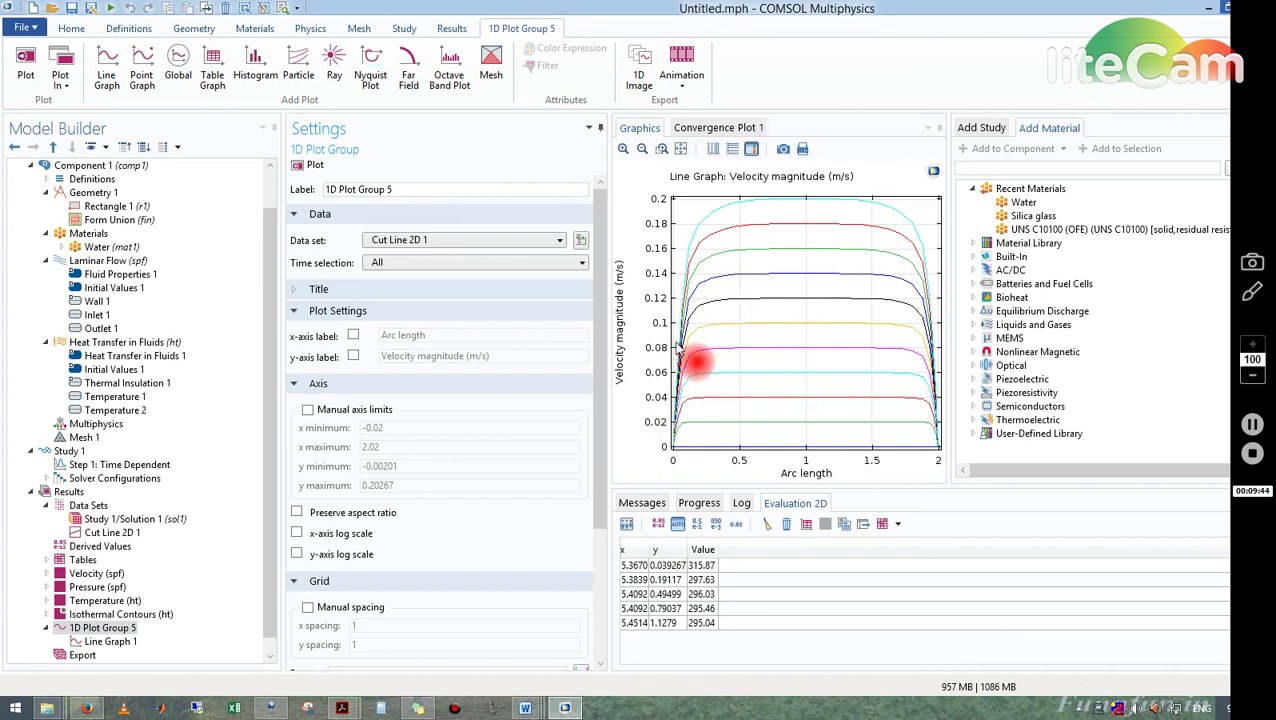
Replace Line Graph 1's y-axis expression with T - Temperature from Heat Transfer in Fluids.
click(122, 641)
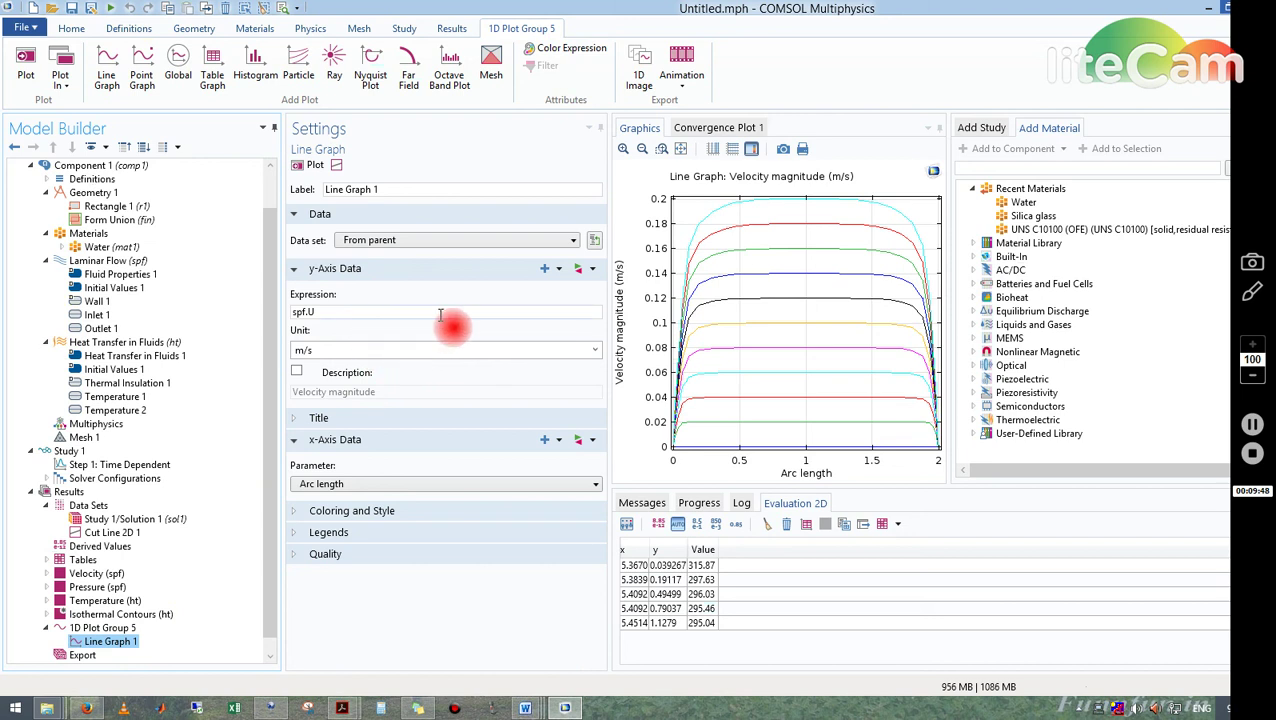
click(593, 270)
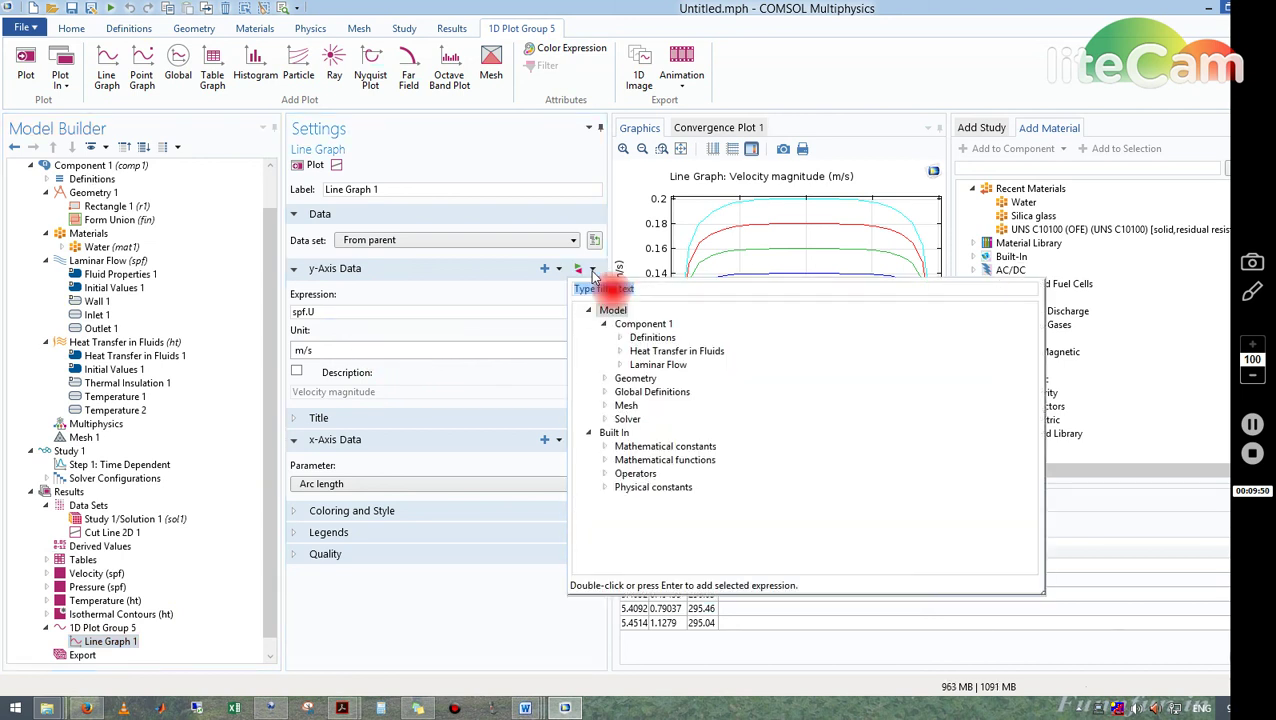
click(621, 351)
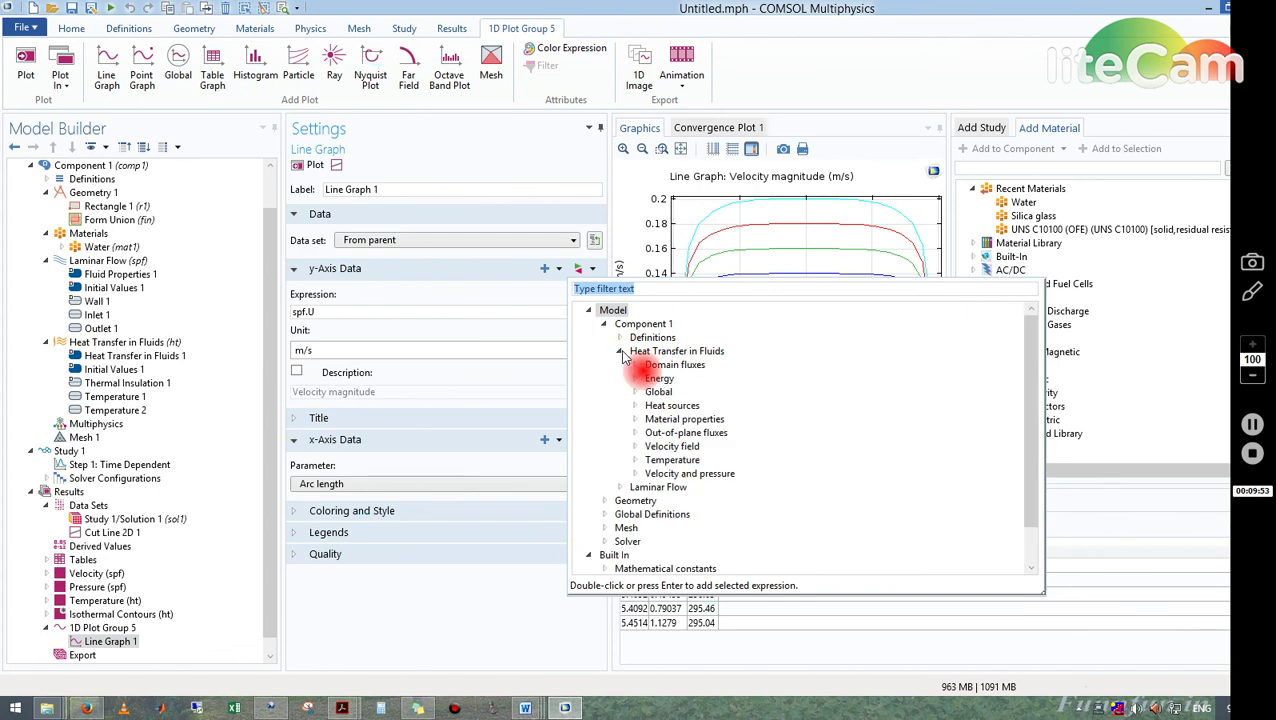
click(634, 460)
click(680, 501)
click(682, 502)
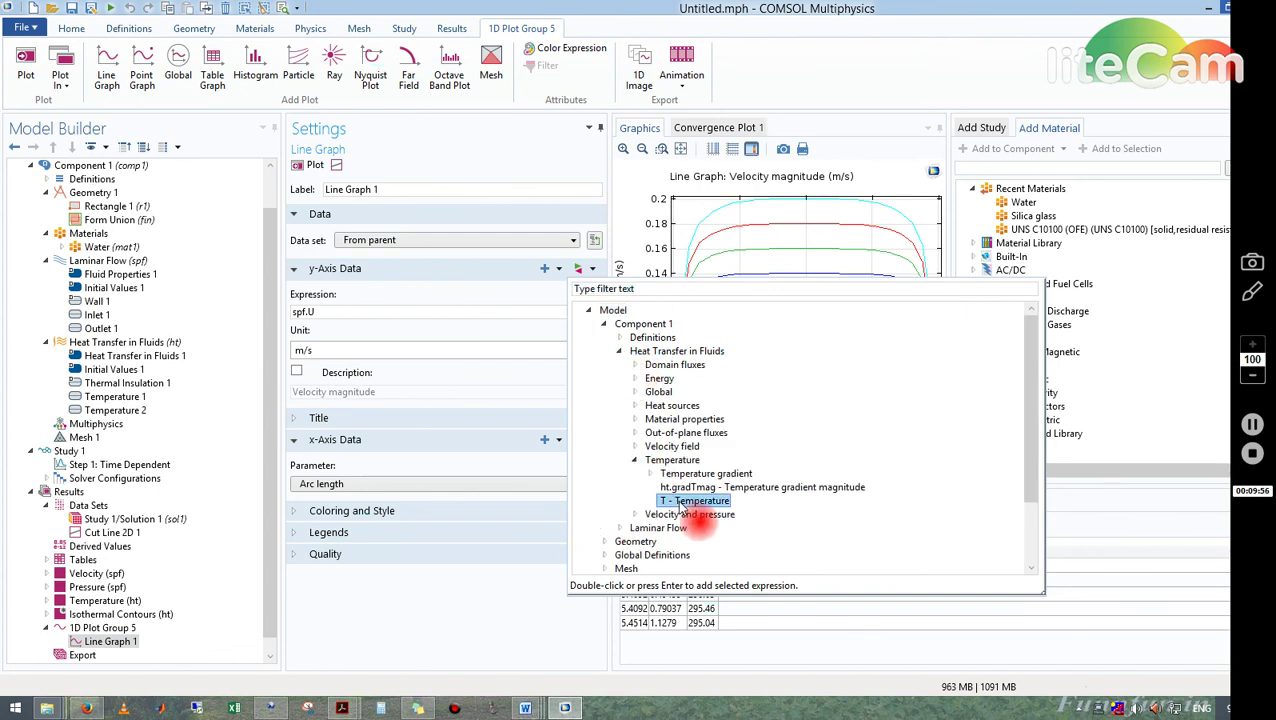
double_click(699, 509)
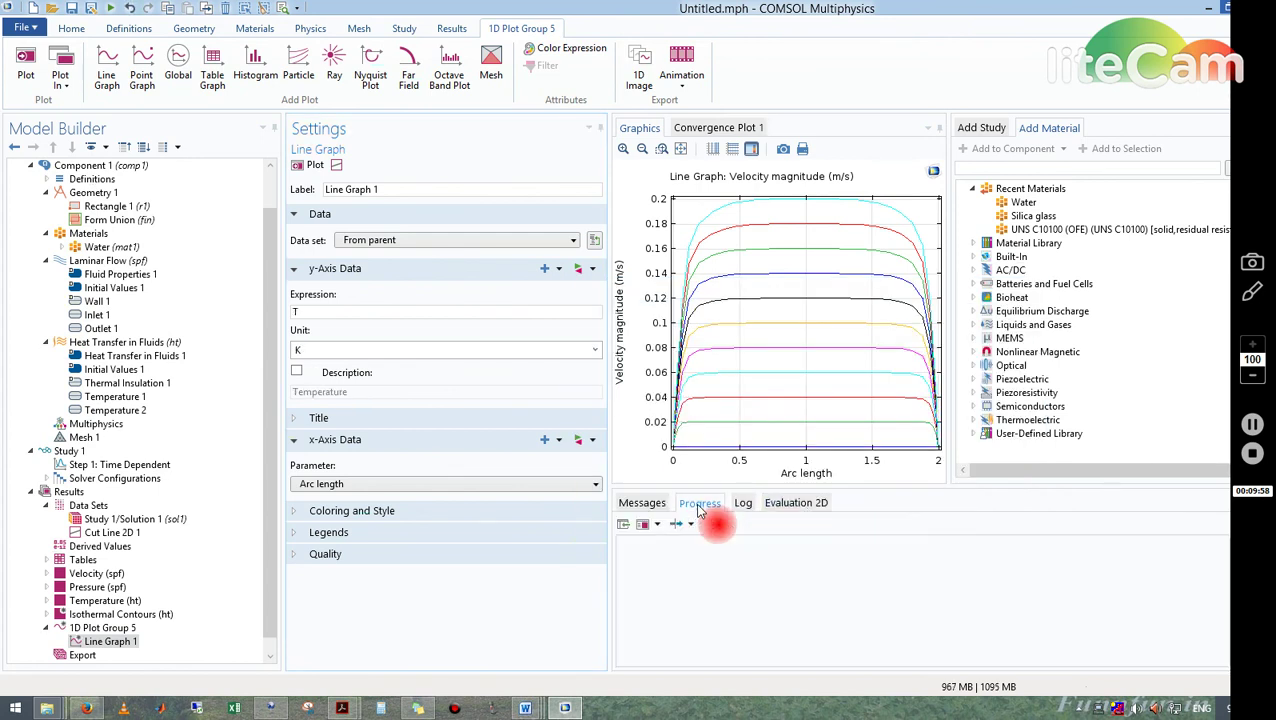